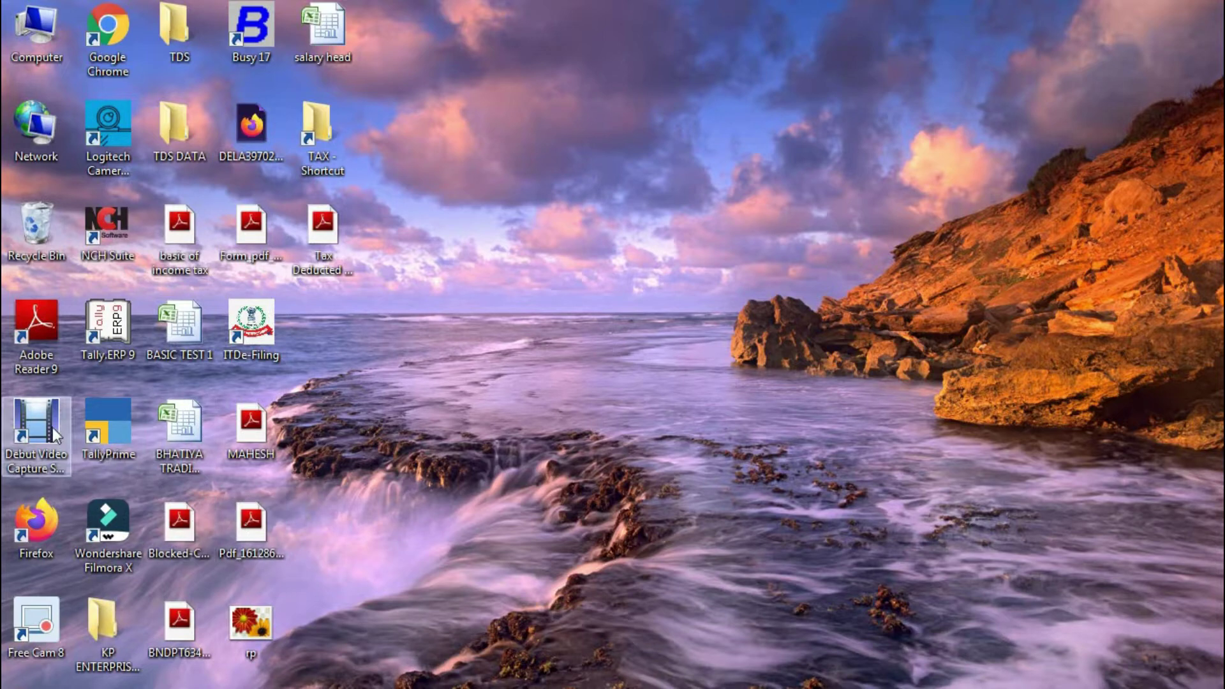
- Restore the running TallyPrime window from the taskbar
left_click(145, 687)
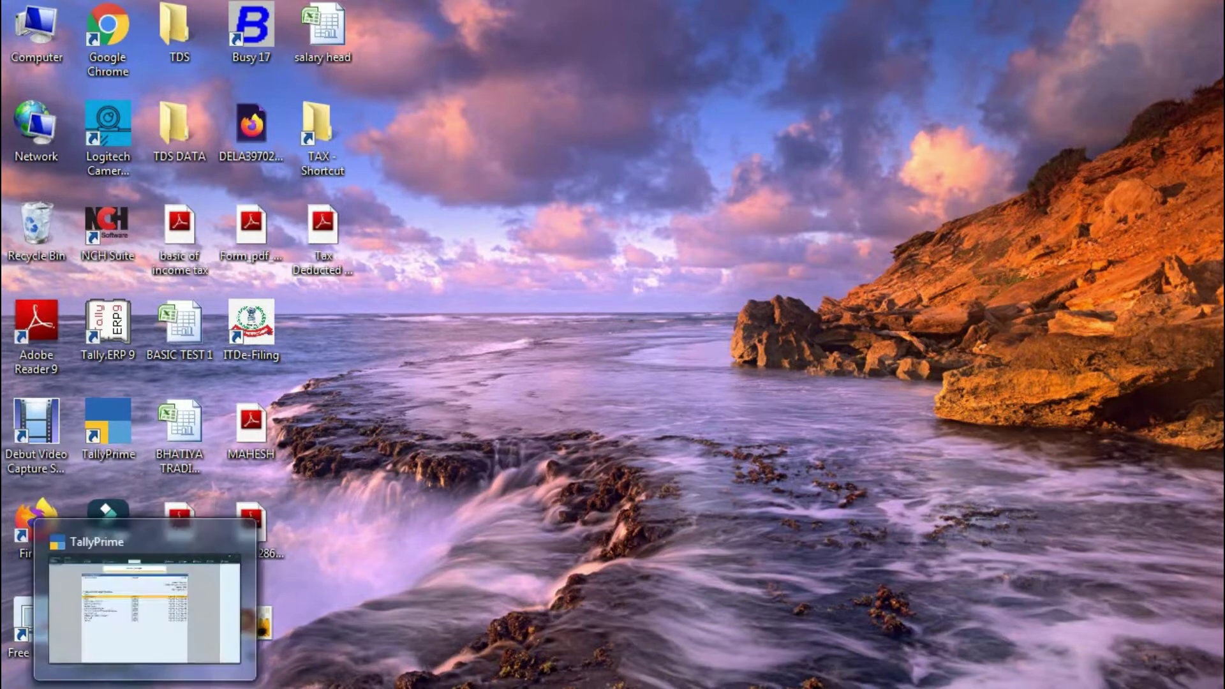
- Choose Create Company in the List of Companies to open a blank Company Creation form
key("Escape")
key("Escape")
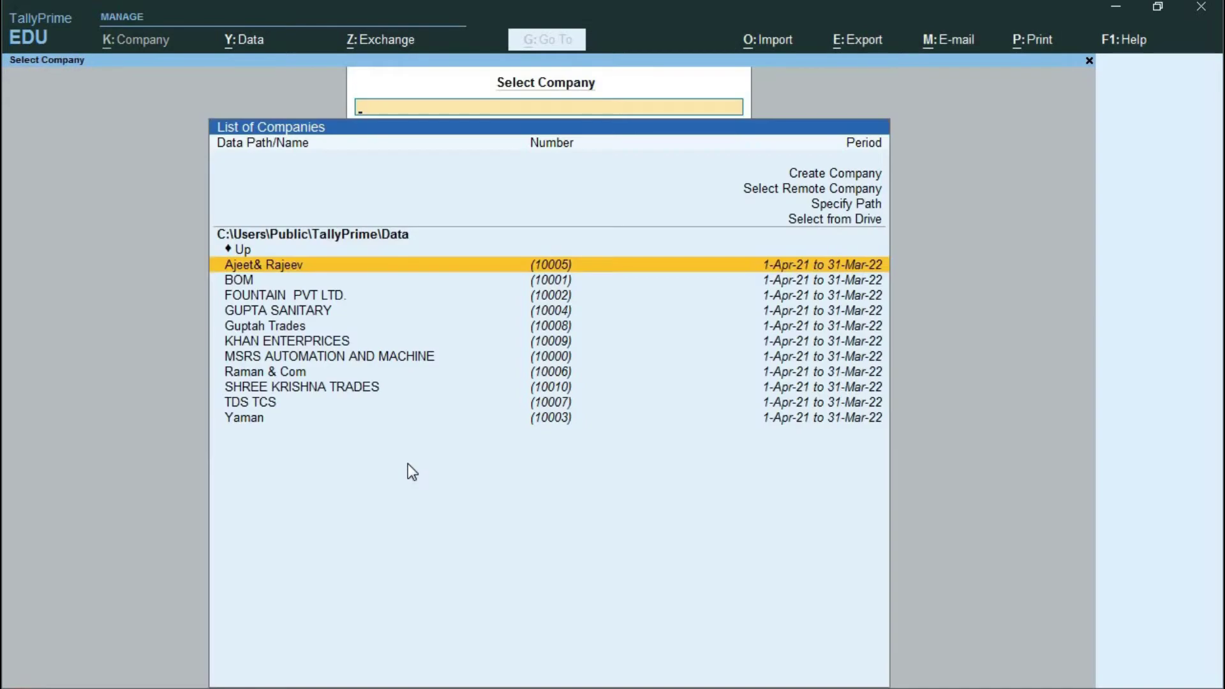
key("Escape")
key("Escape")
key("Up")
key("Up")
key("Up")
key("Up")
key("Up")
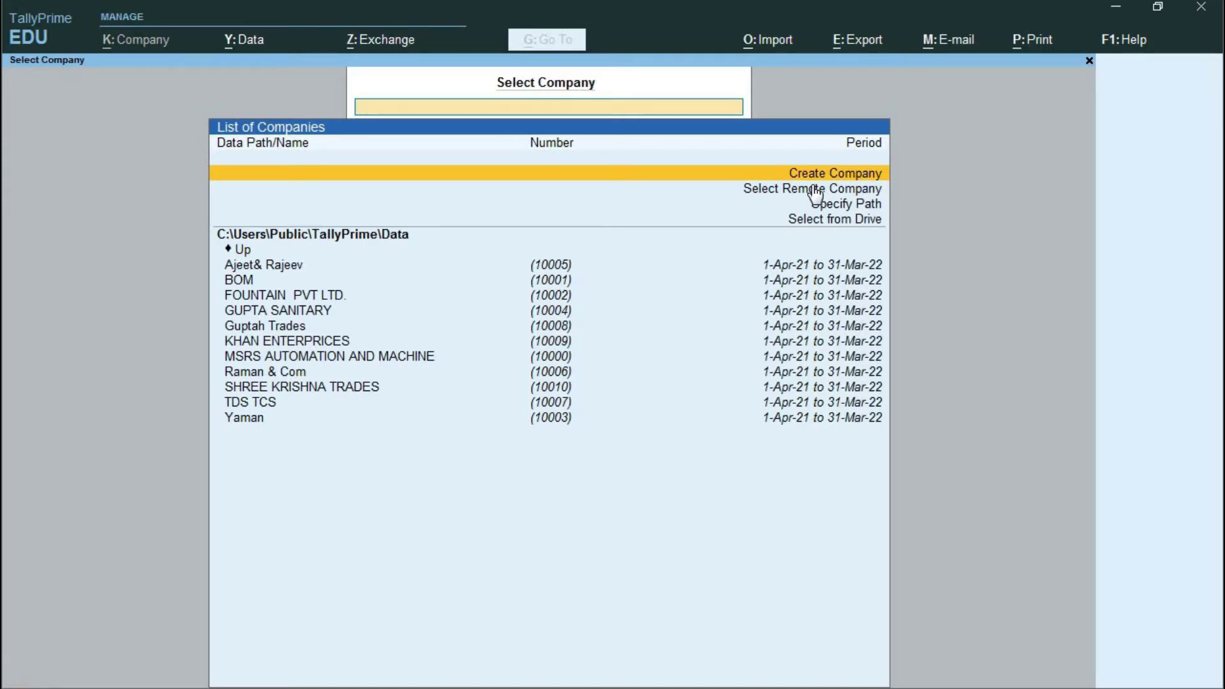
key("Return")
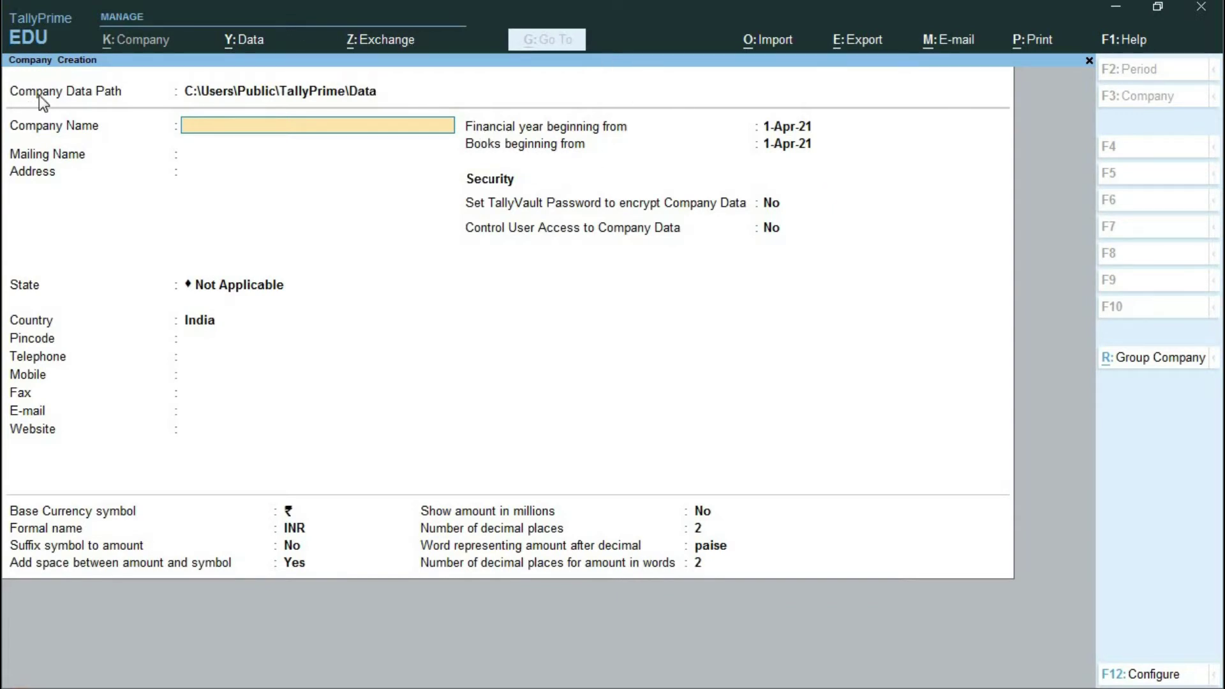
- Select the Company Data Path field, then minimise TallyPrime to show the desktop
left_click(220, 92)
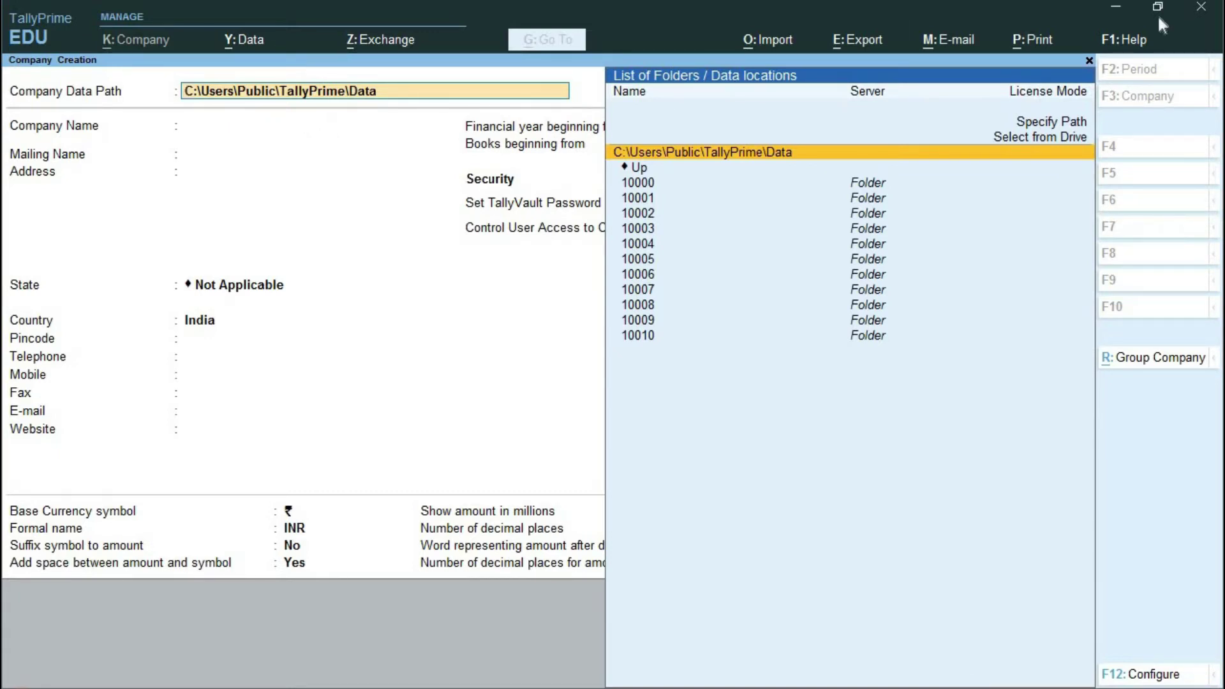
left_click(1118, 12)
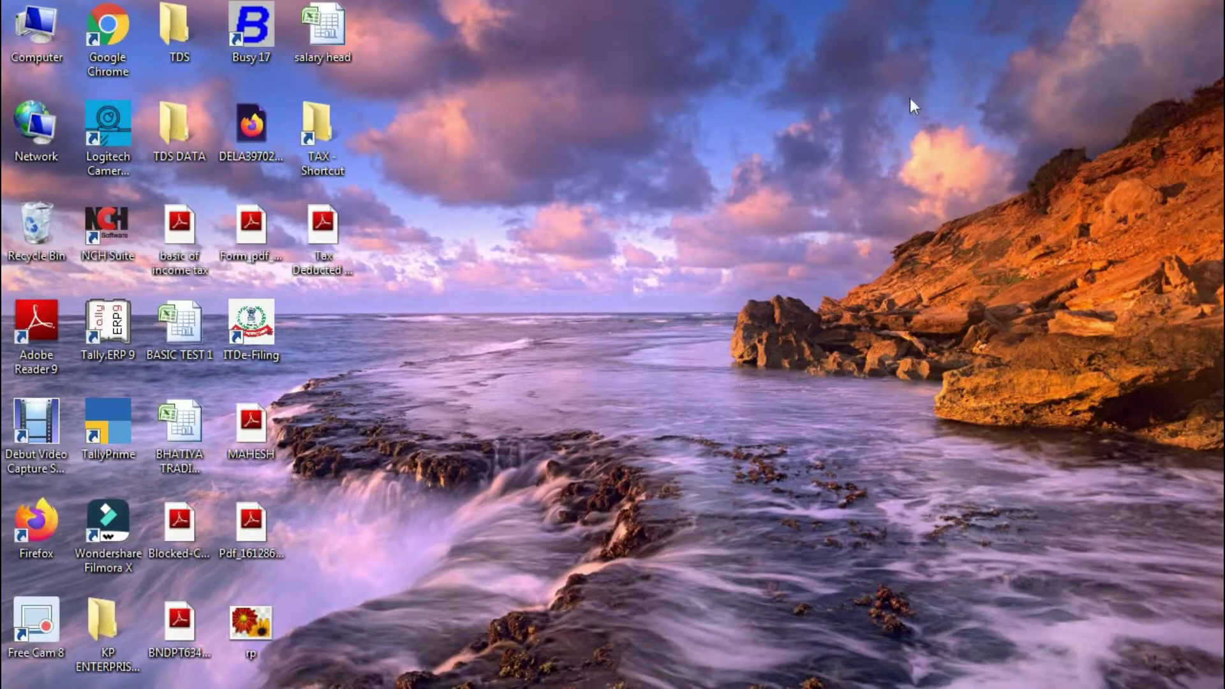
- Create a new desktop folder named 'tallyprime data'
right_click(622, 145)
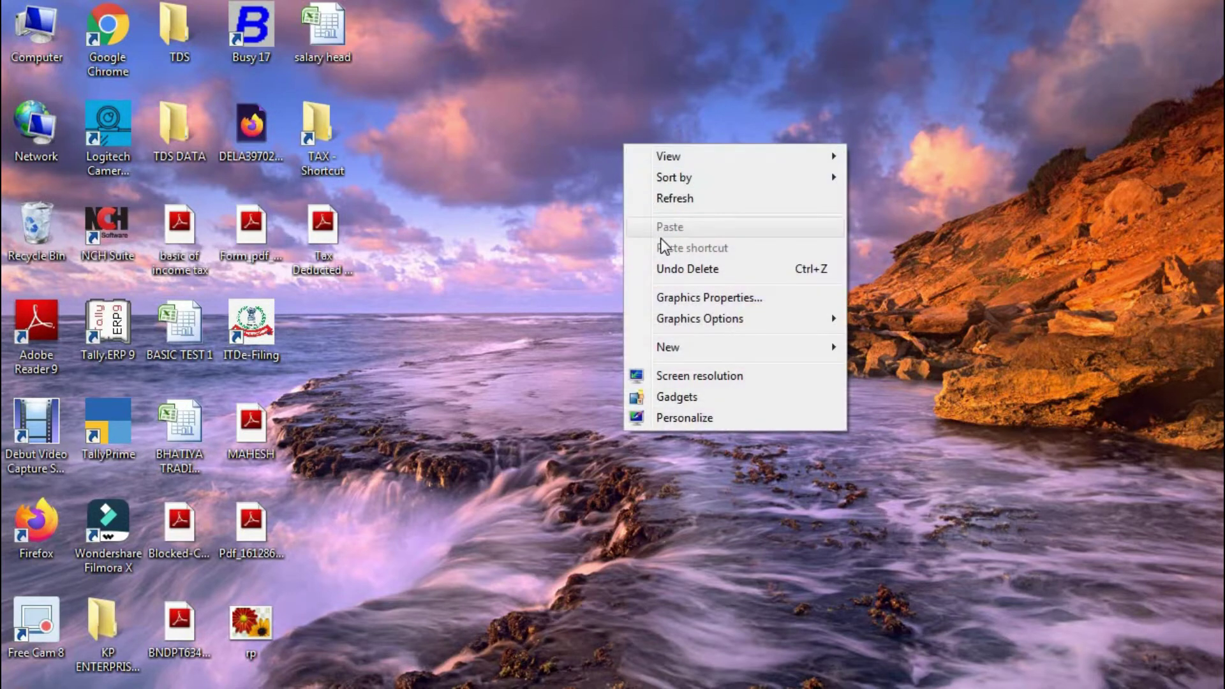
mouse_move(682, 342)
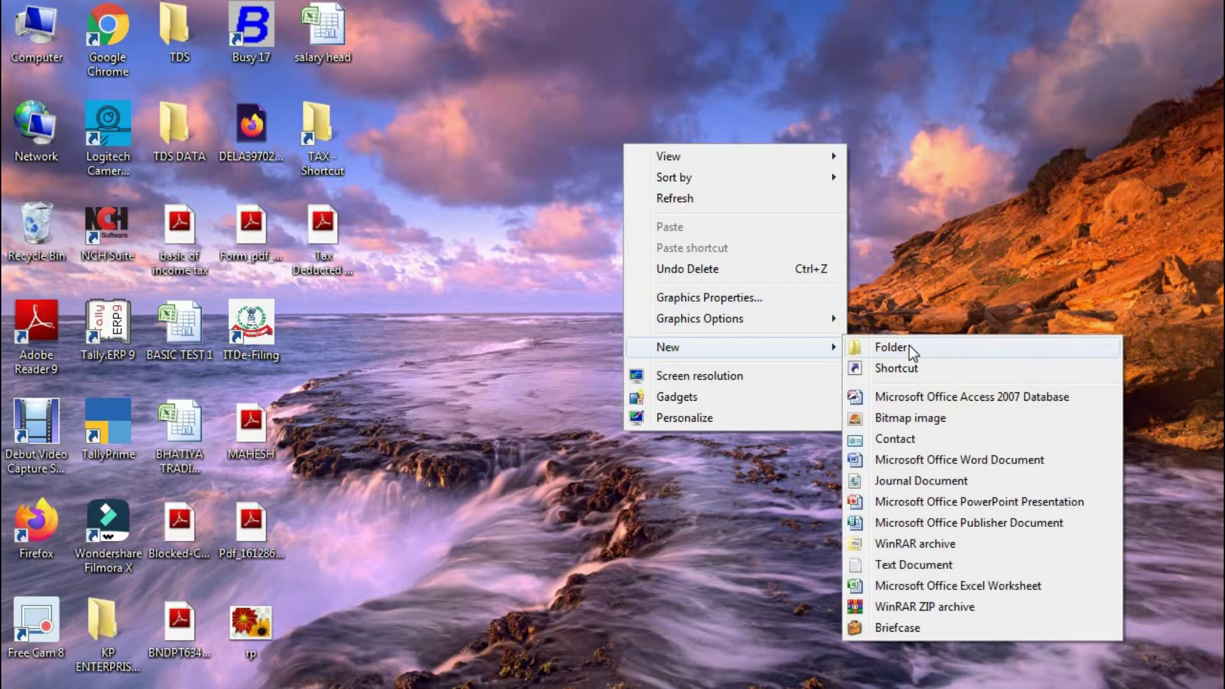
left_click(560, 91)
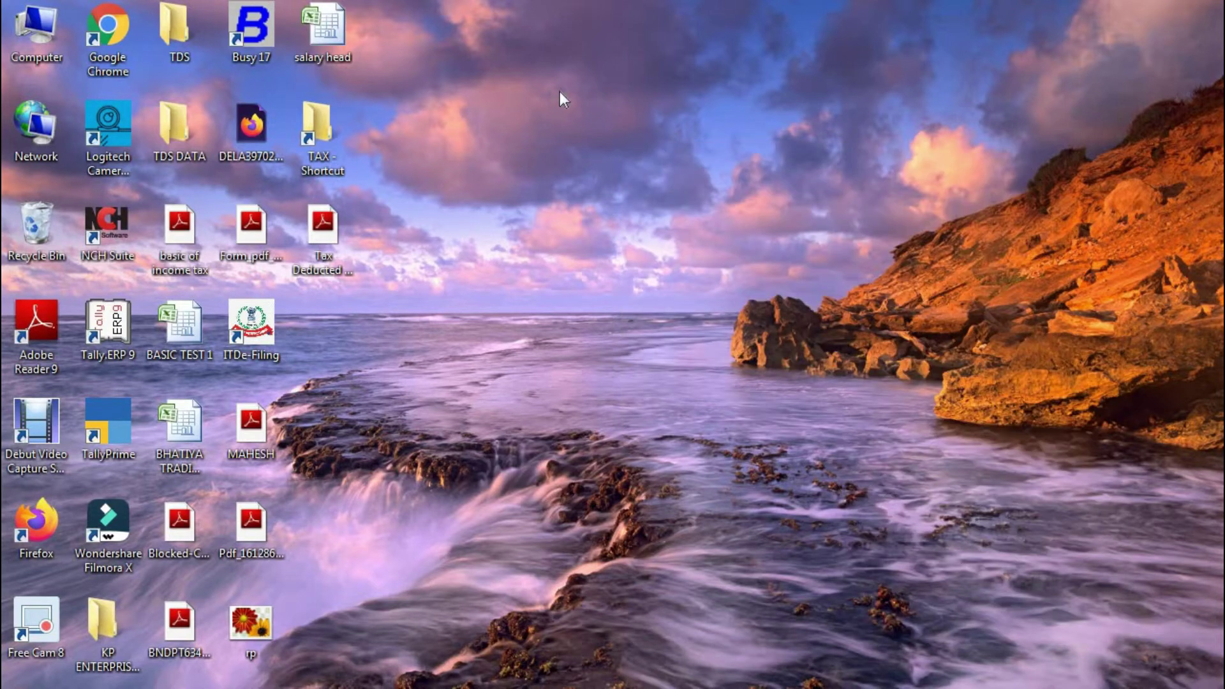
key("ctrl+shift+n")
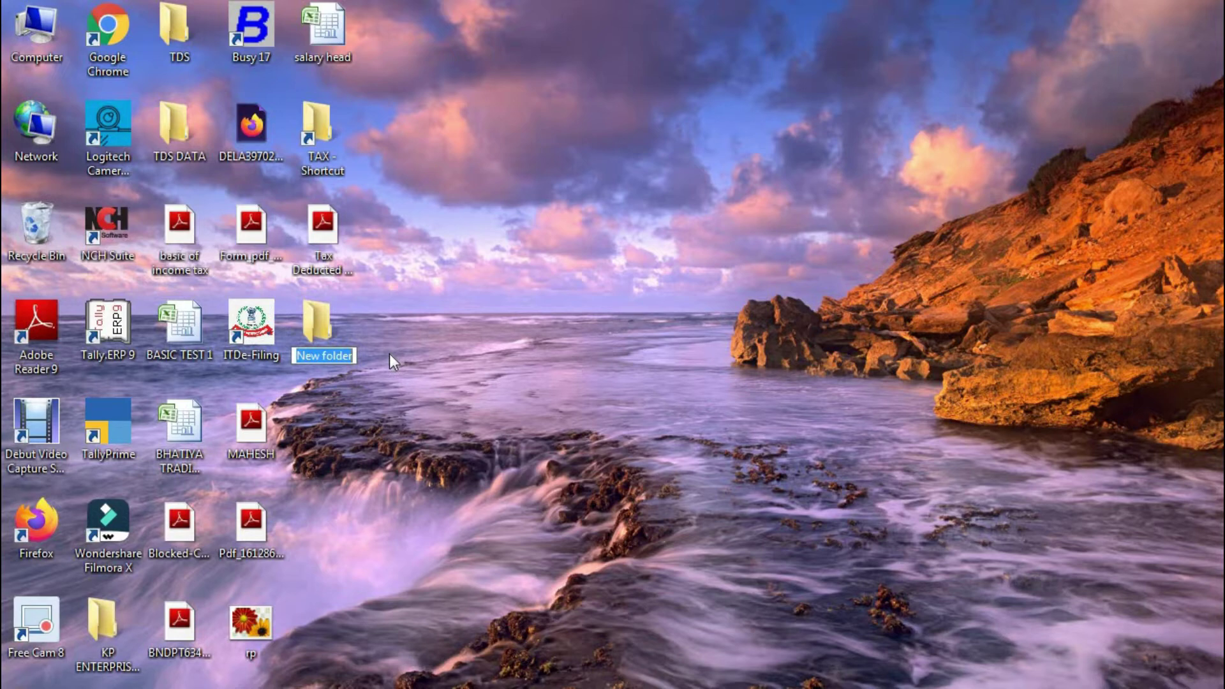
type("ta")
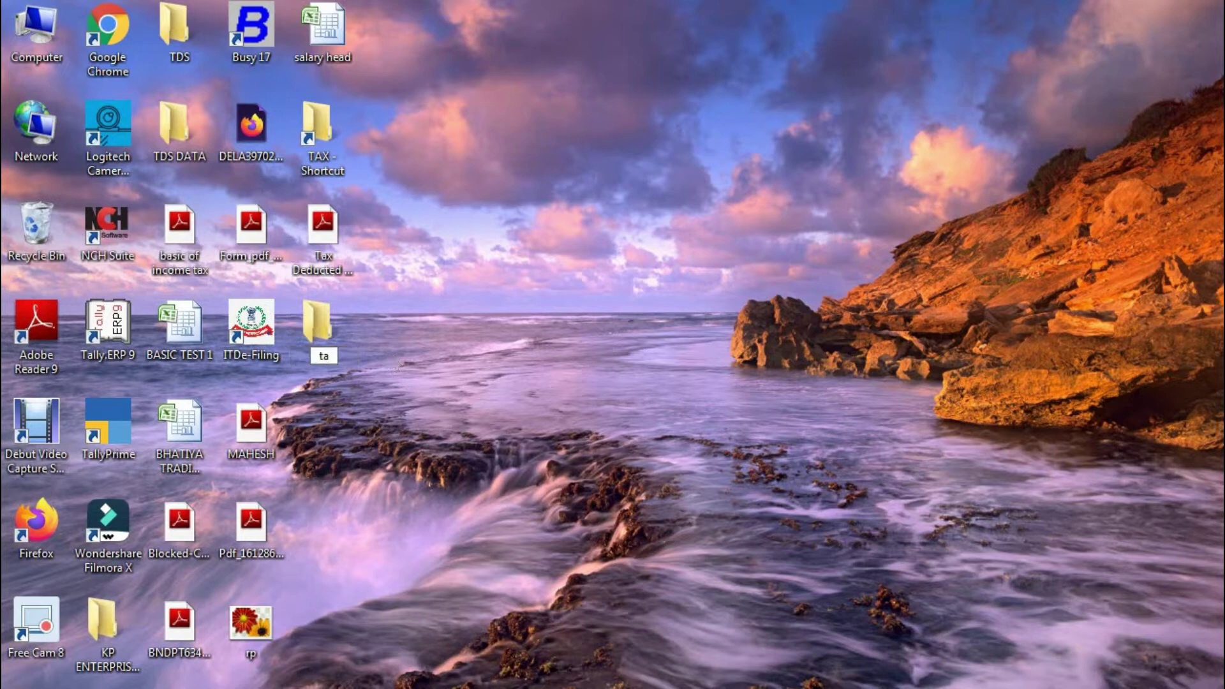
type("llyprime dtat")
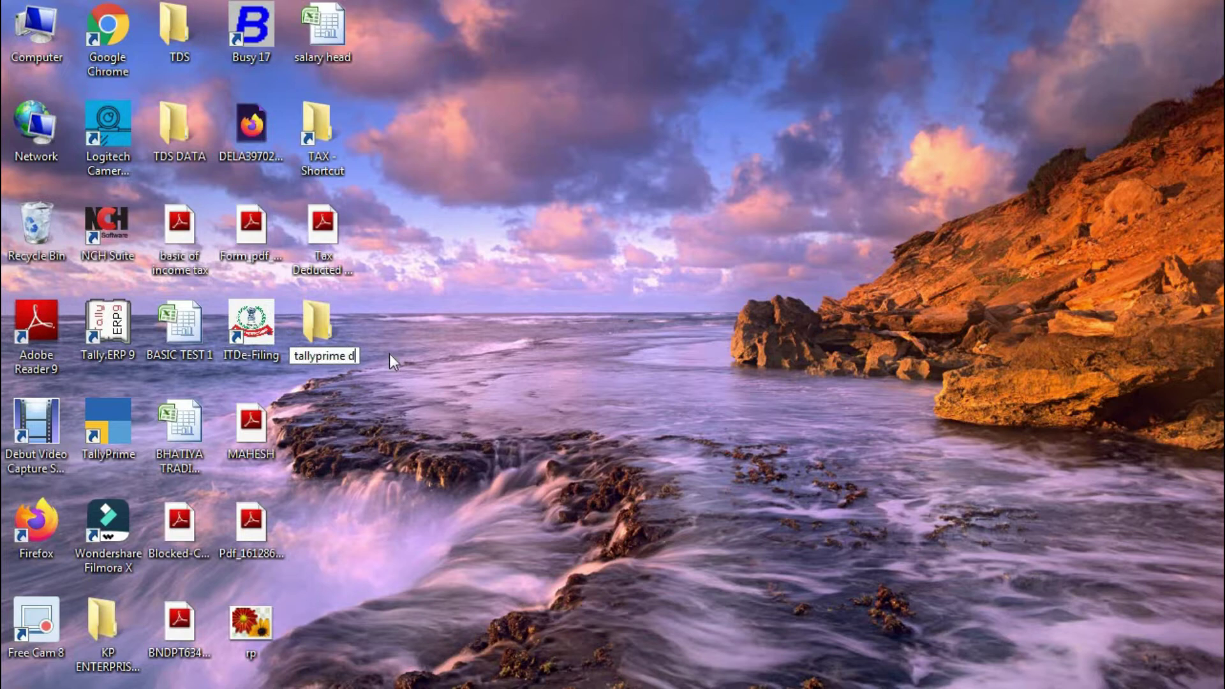
key("BackSpace")
key("BackSpace")
key("BackSpace")
type("ata")
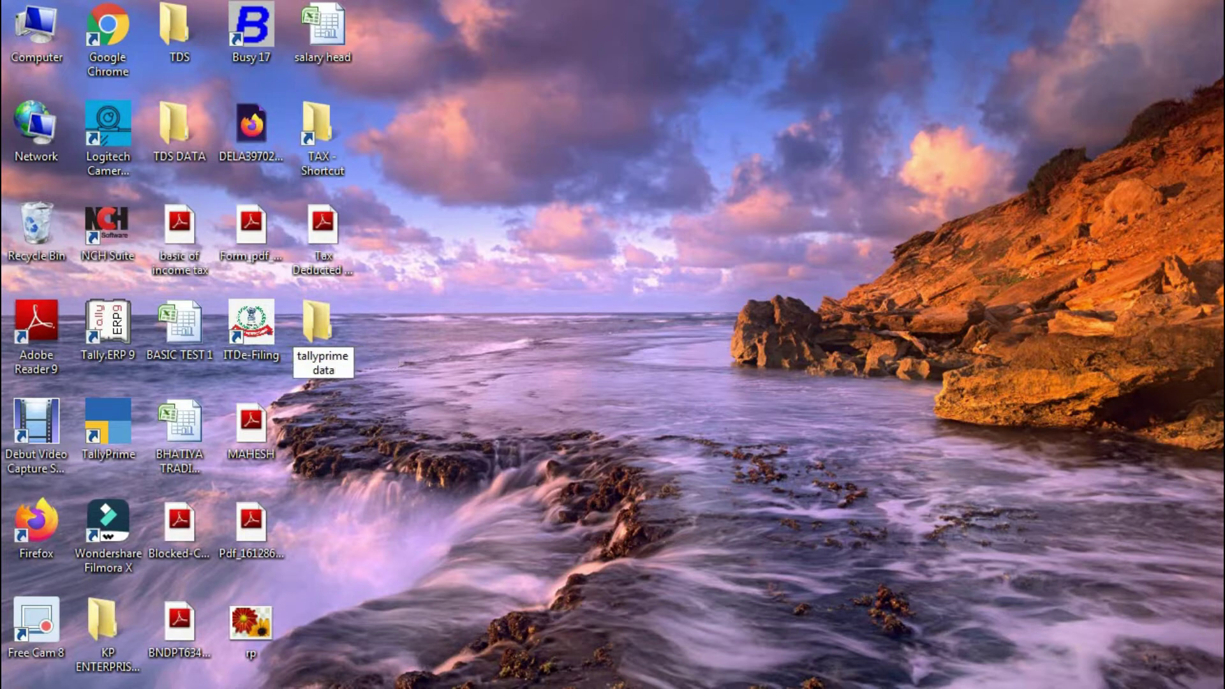
key("Return")
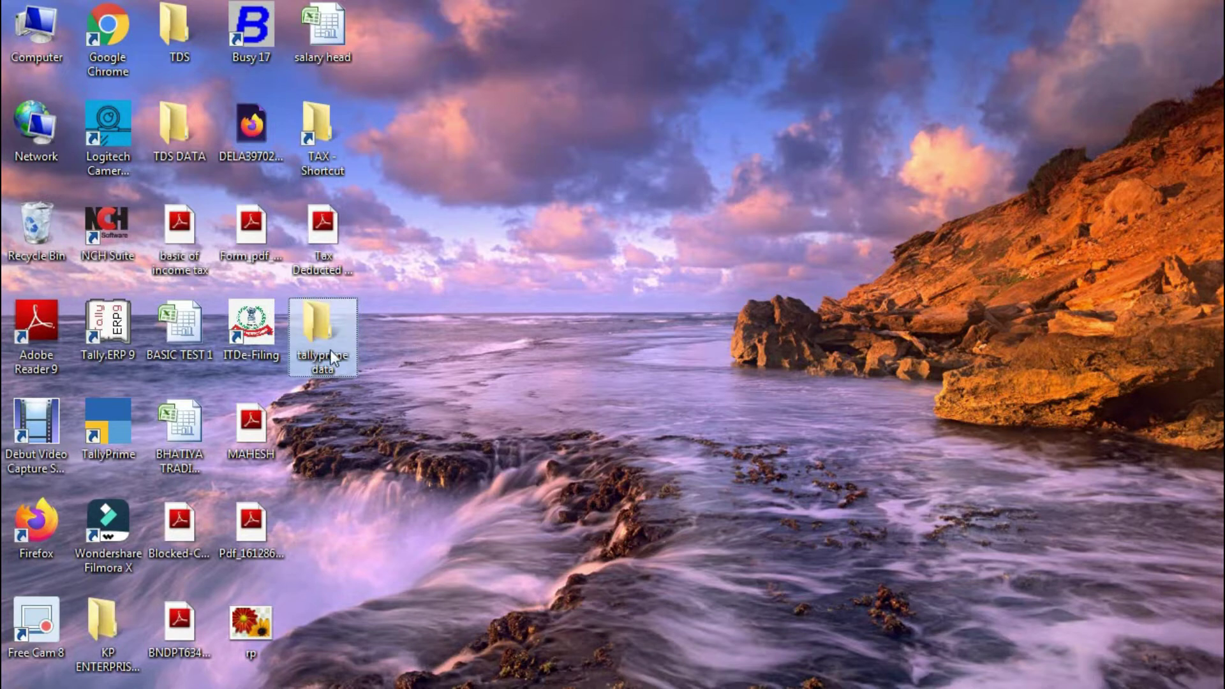
- Open 'tallyprime data' in Explorer, copy its full path, and return to TallyPrime
double_click(328, 348)
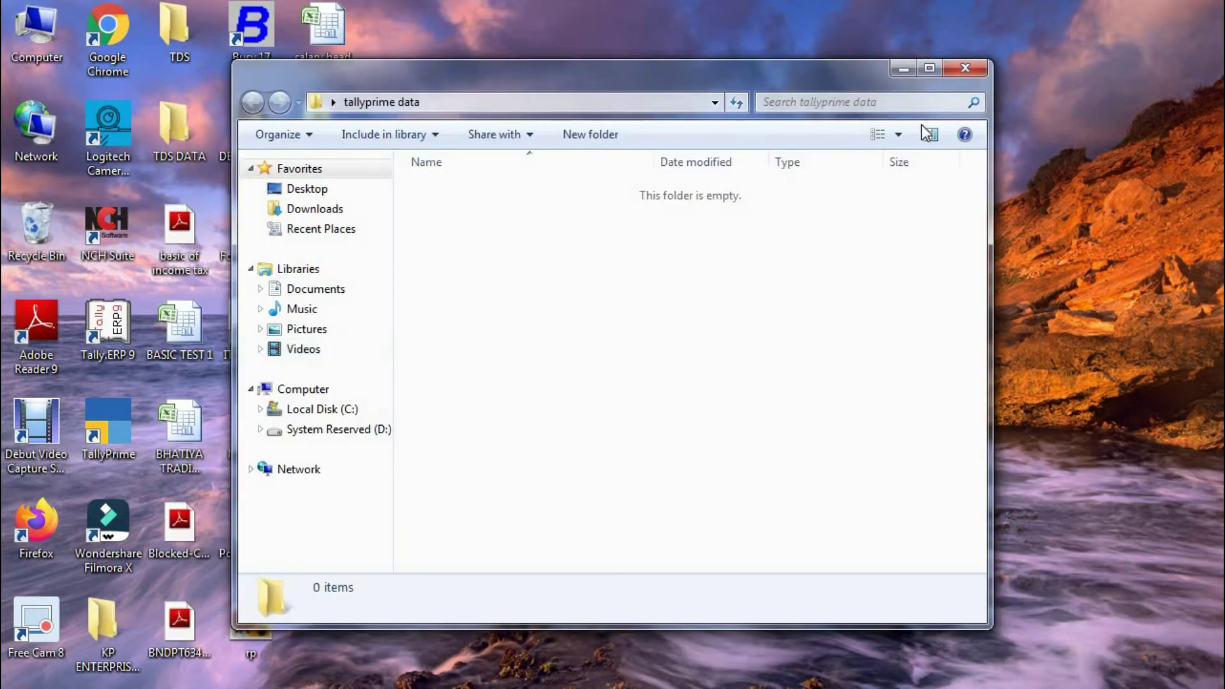
left_click(929, 64)
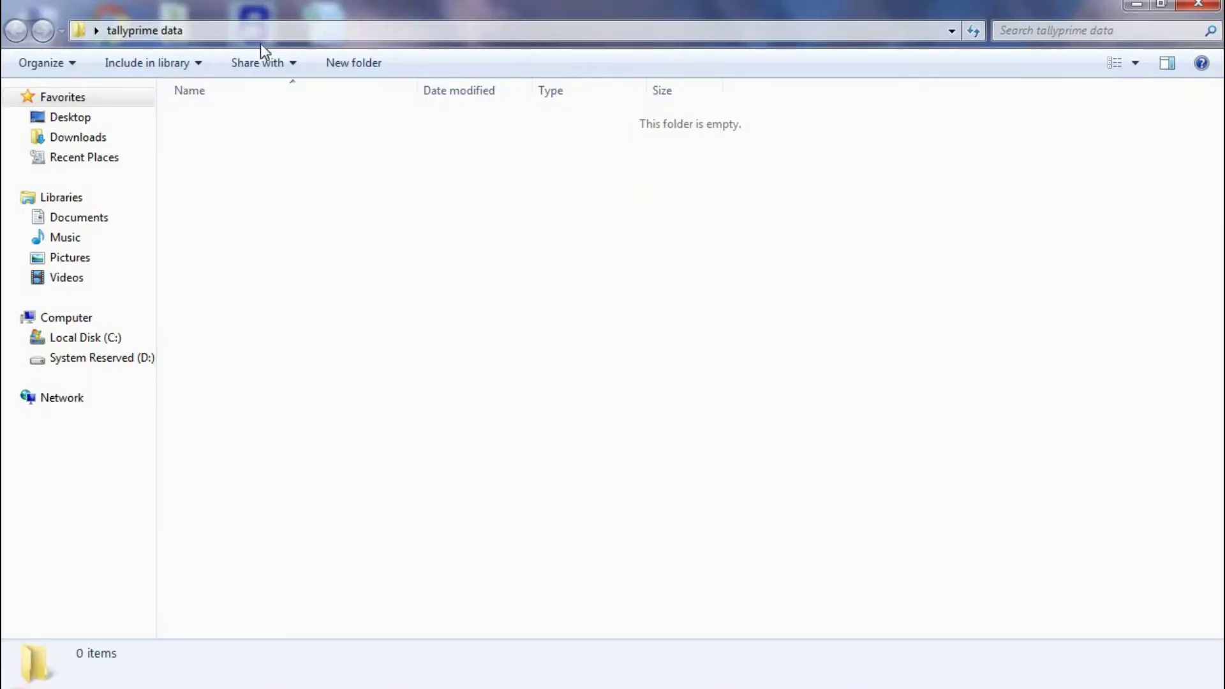
left_click(624, 34)
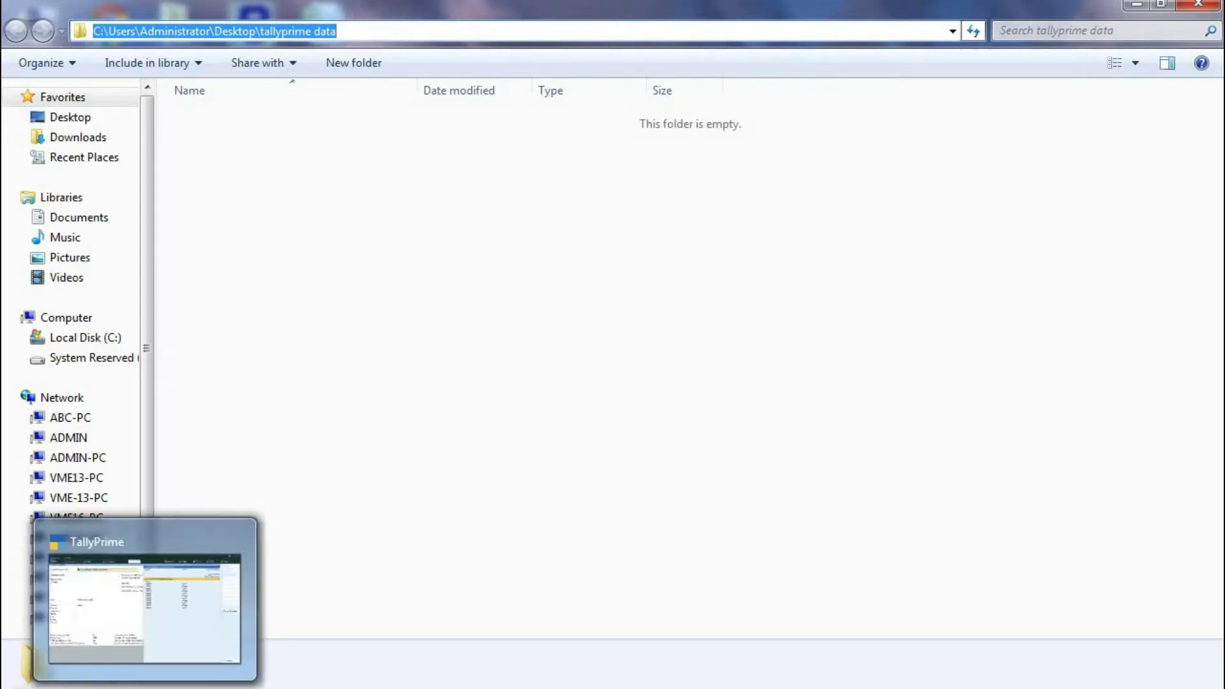
left_click(181, 623)
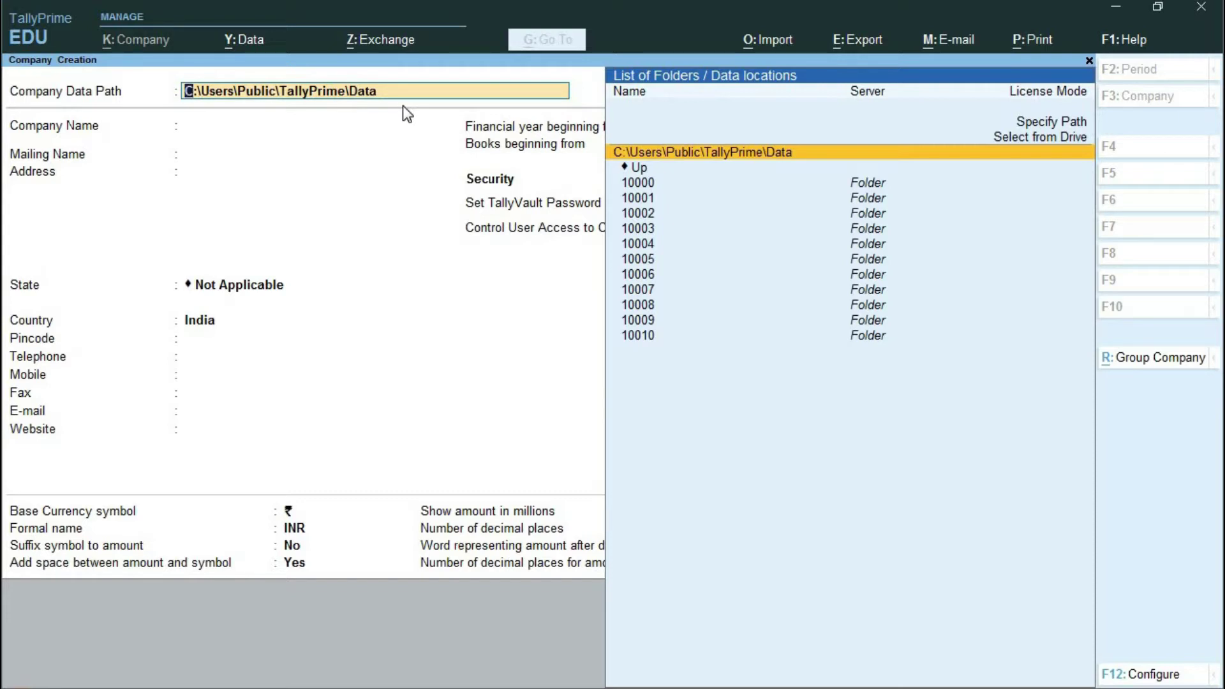
- Set Company Data Path to C:\Users\Administrator\Desktop\tallyprime data
key("BackSpace")
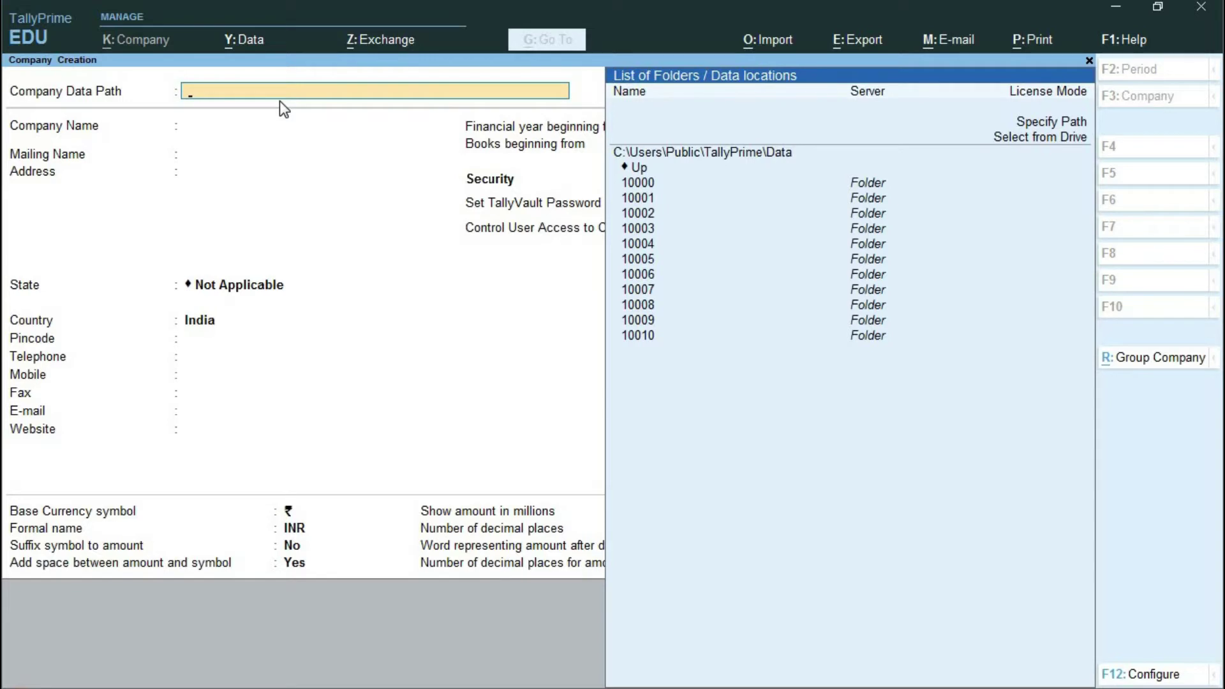
key("ctrl+alt+v")
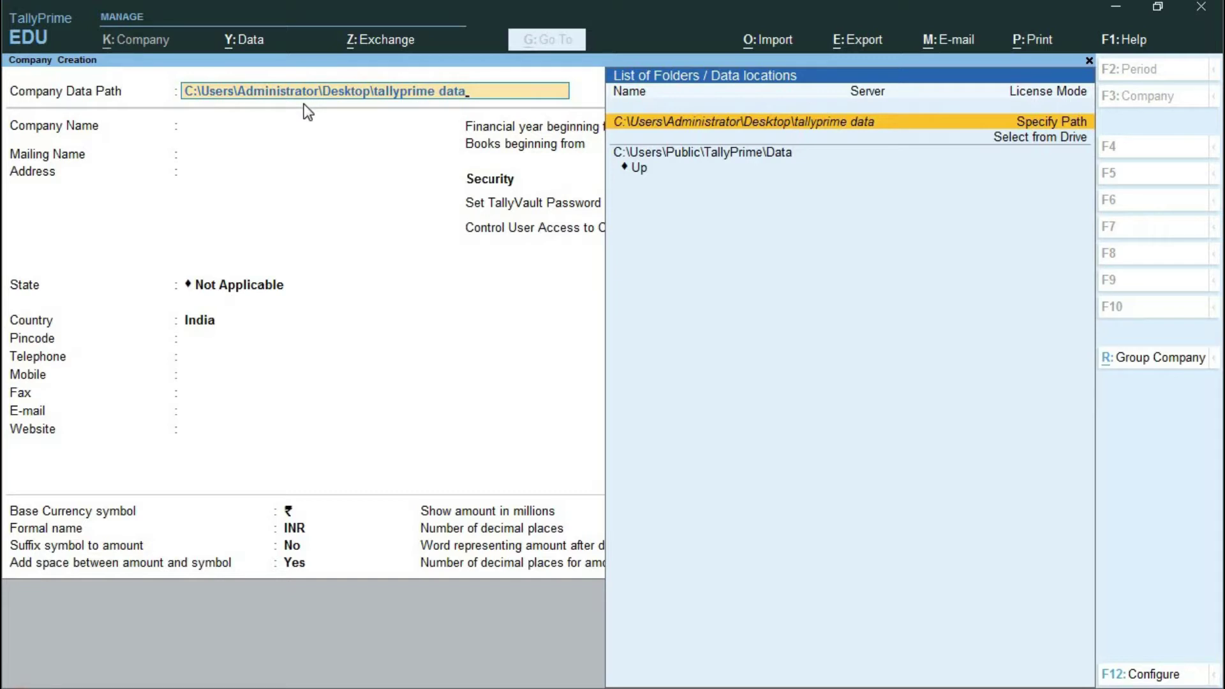
key("Return")
key("Return")
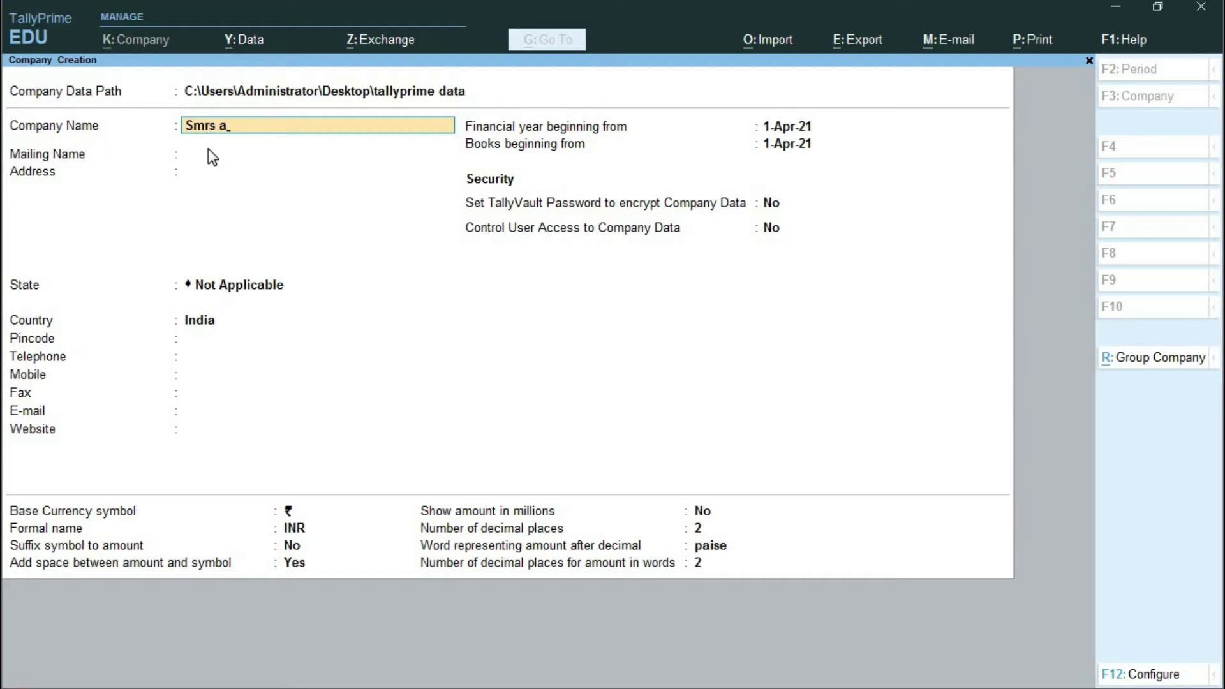
- Enter company name Smrs Automation and Machine, keep the mailing name, add address and state Delhi
type("mation and Mach")
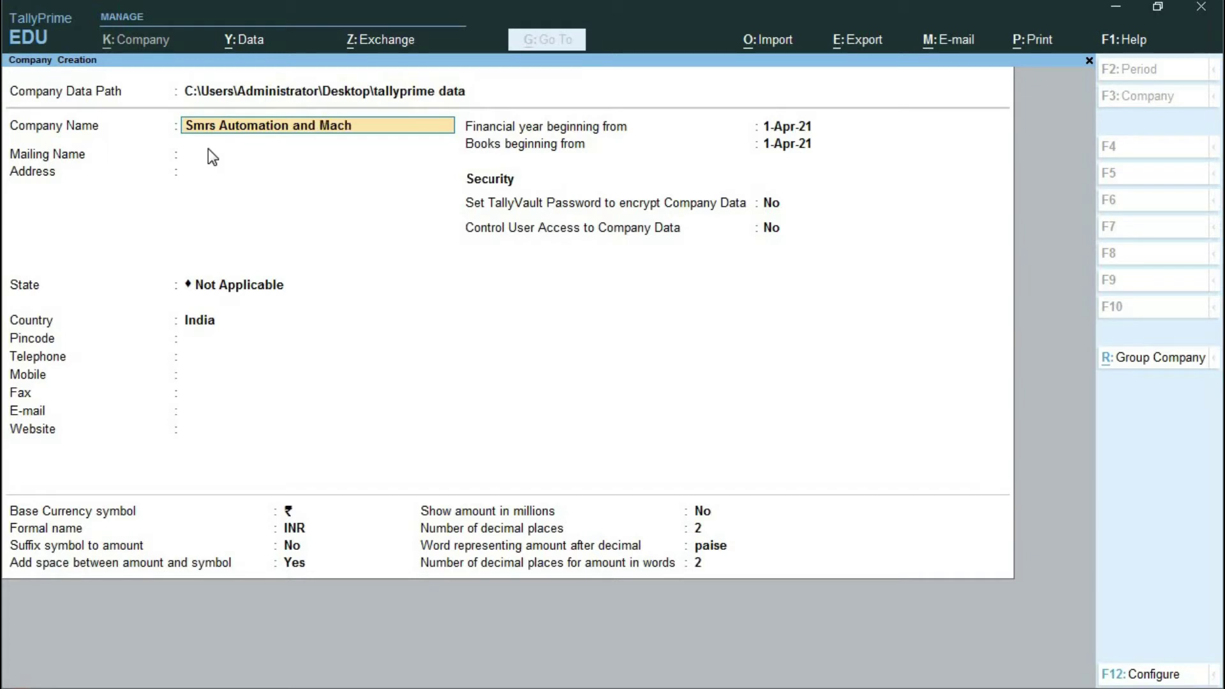
type("ine")
key("Return")
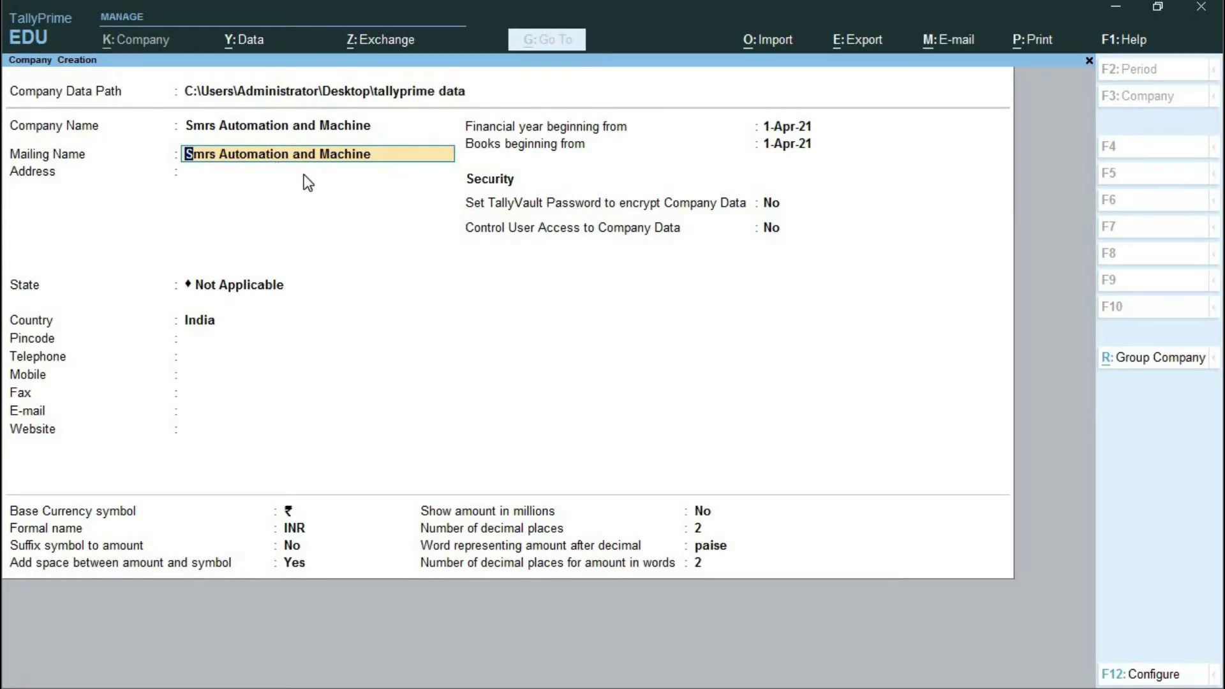
key("Return")
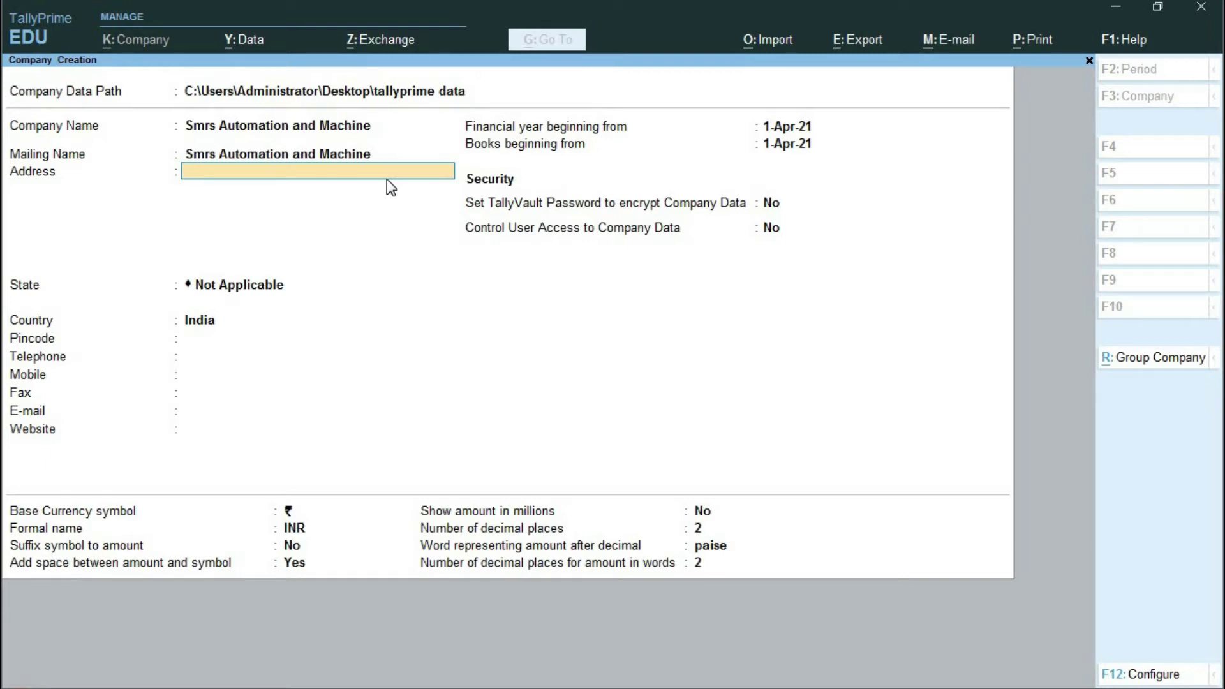
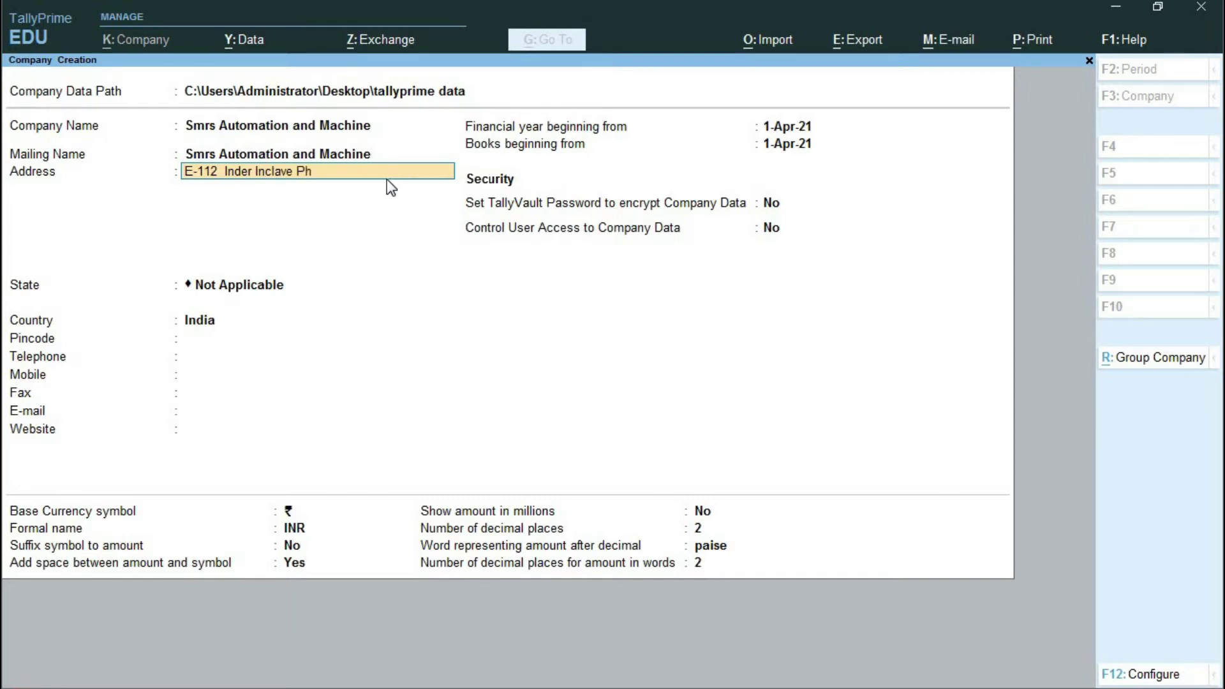
key("Return")
key("Return")
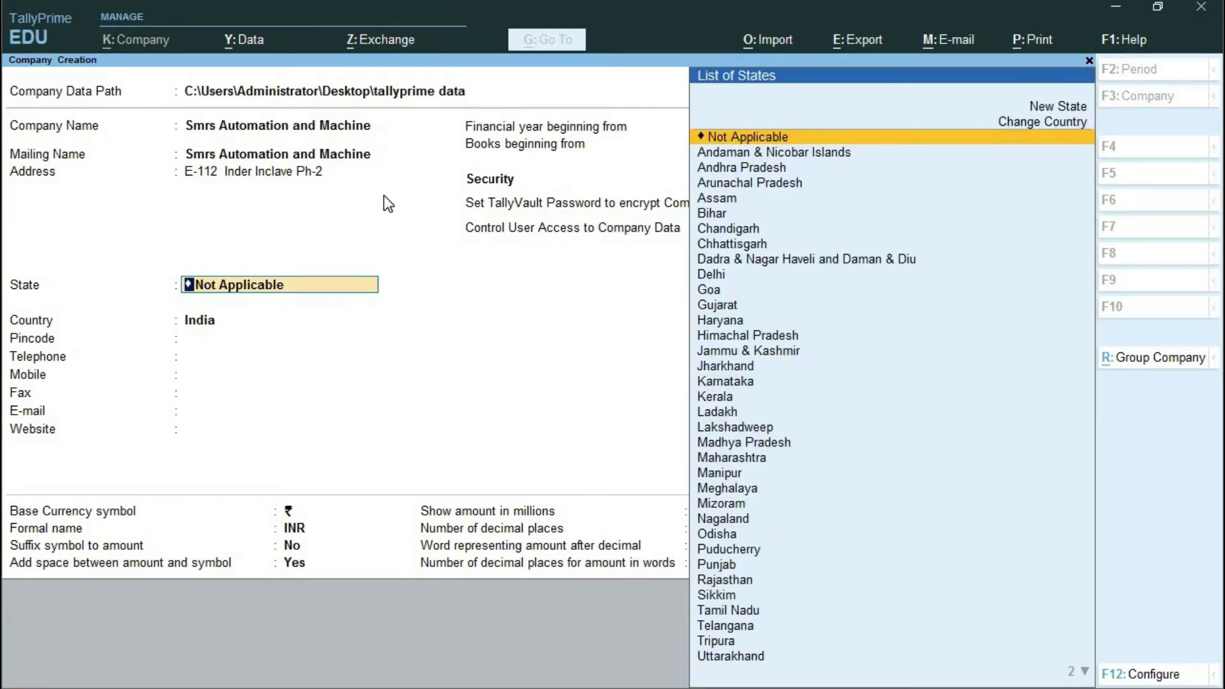
type("De")
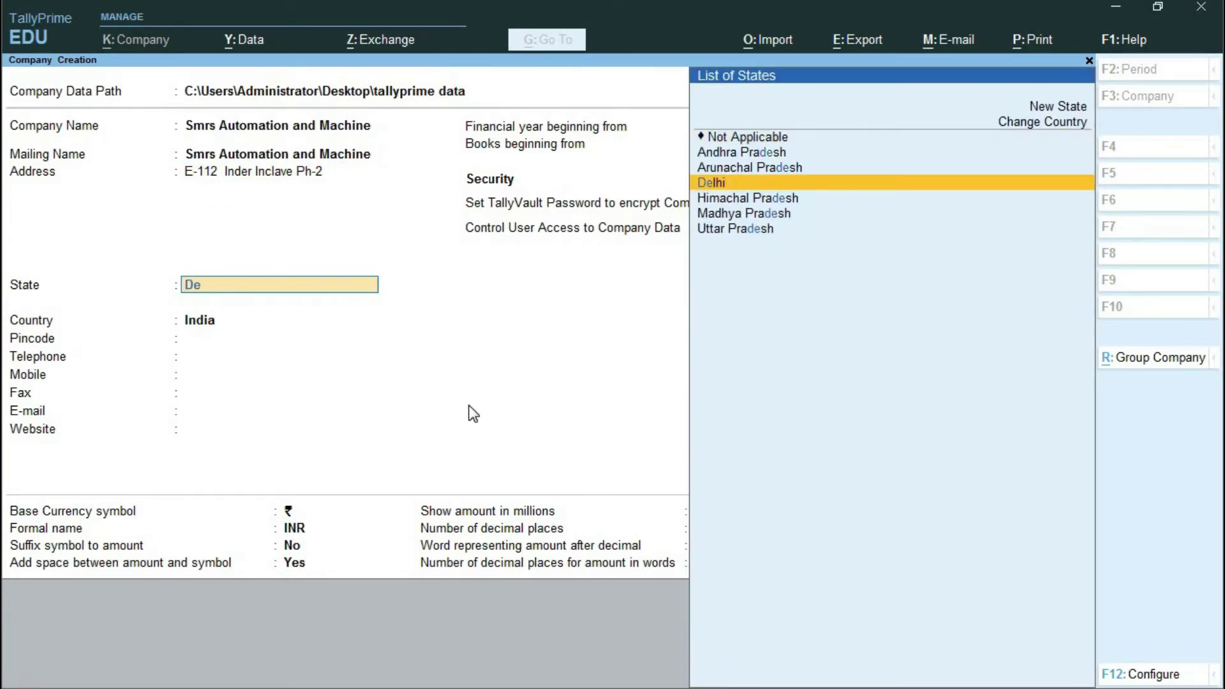
key("Return")
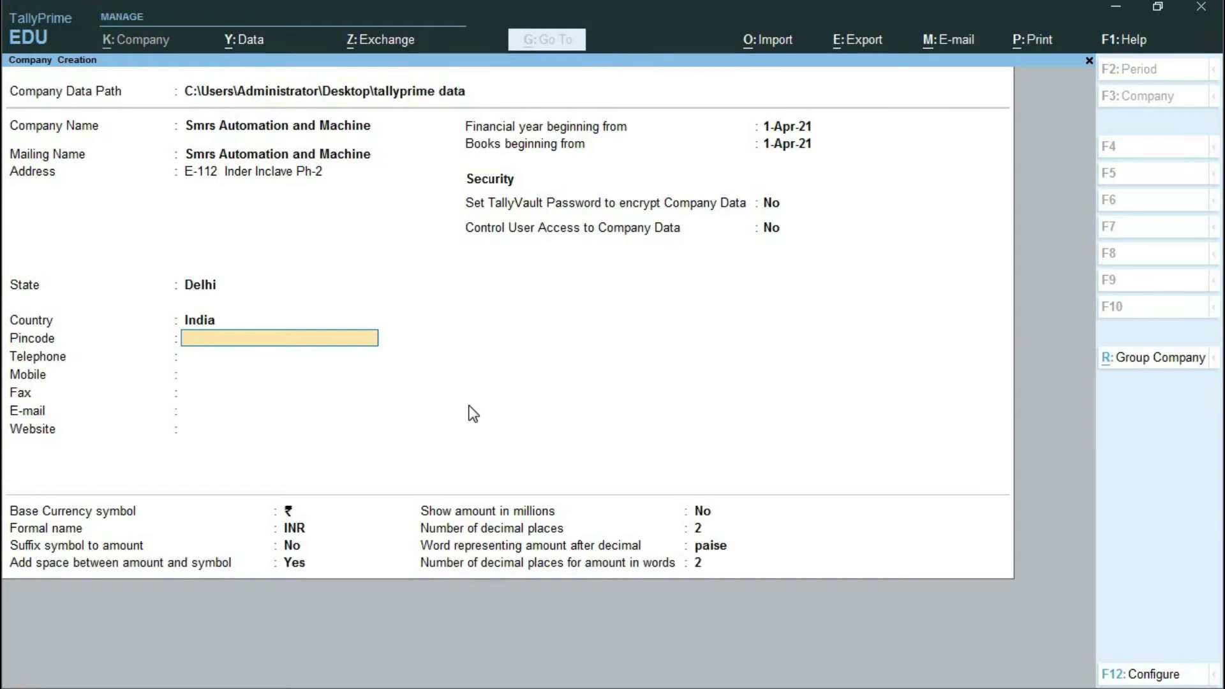
- Set the company's country to India
key("BackSpace")
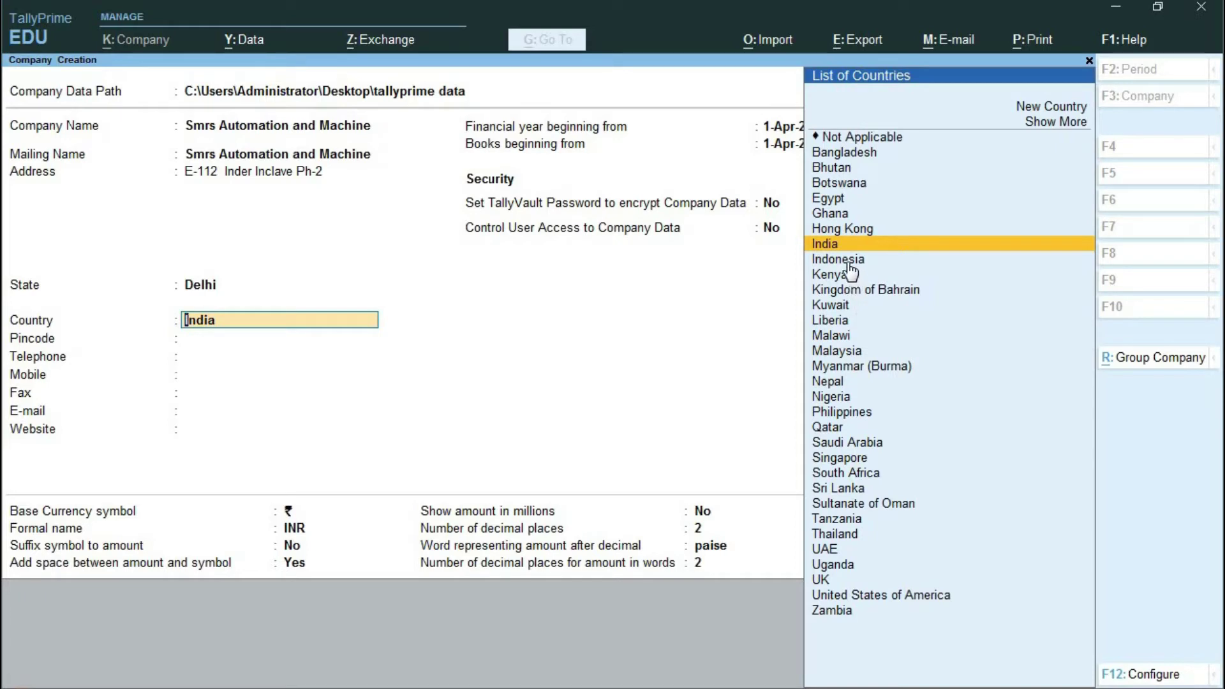
key("Up")
key("Down")
key("Return")
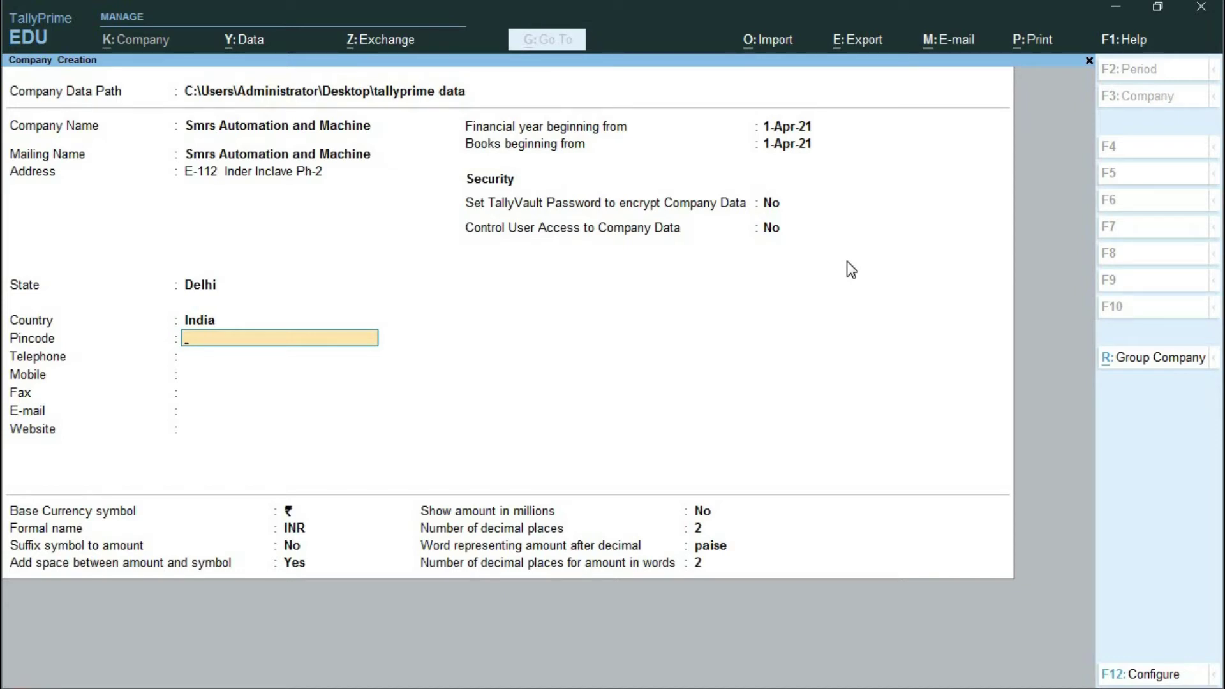
- Fill in the pincode and telephone number, leaving Mobile blank
type("110086")
key("Return")
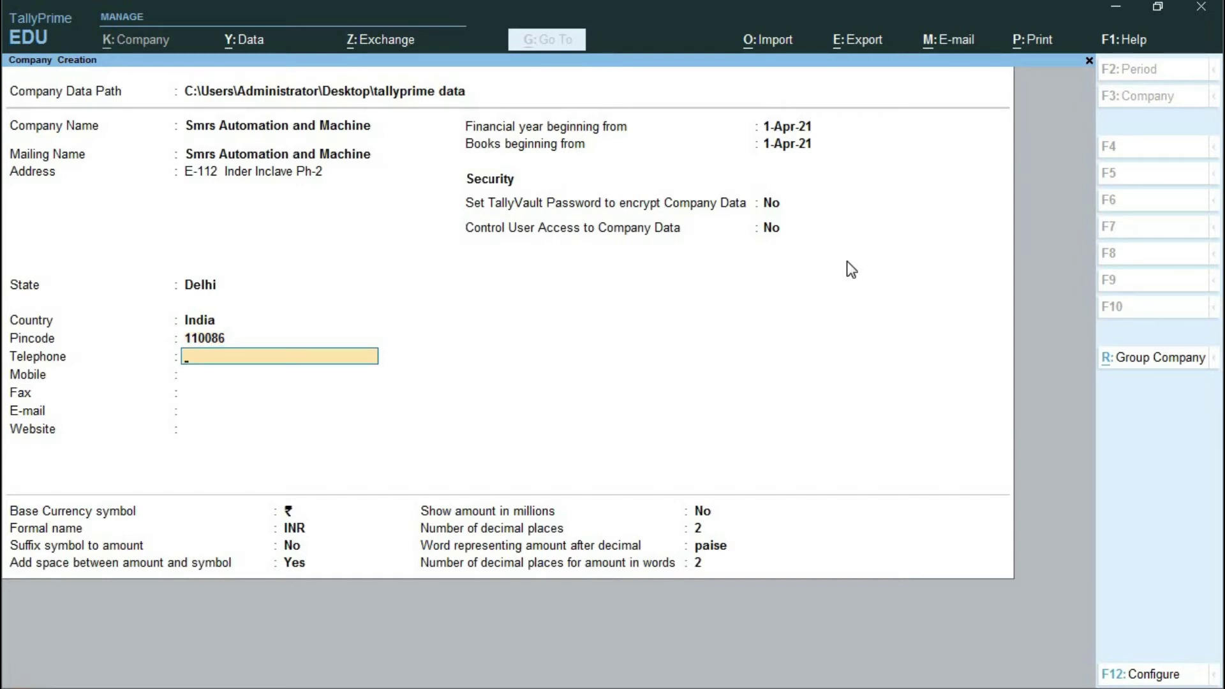
key("Return")
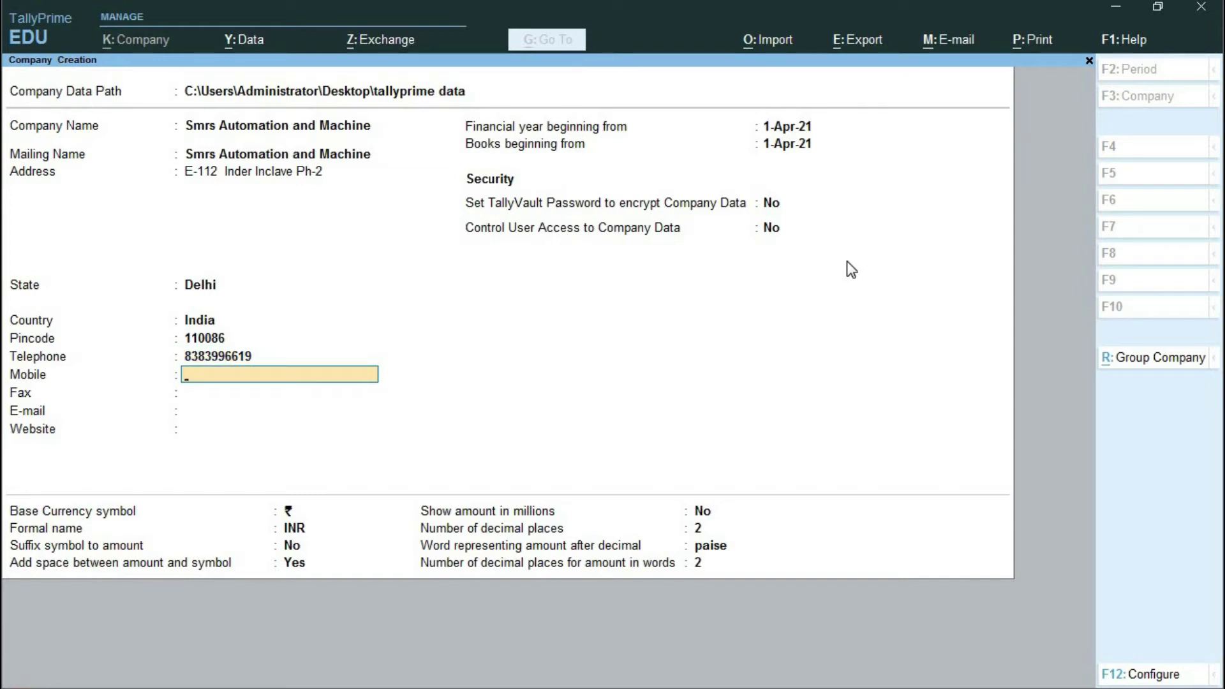
key("Return")
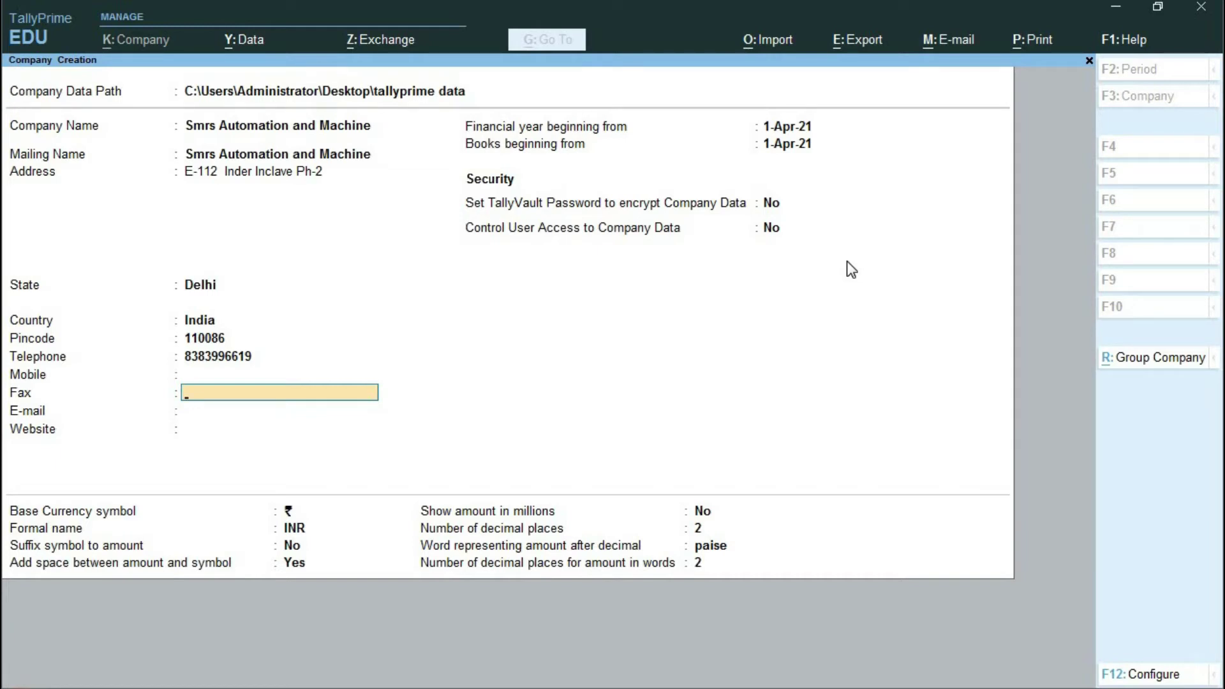
key("Return")
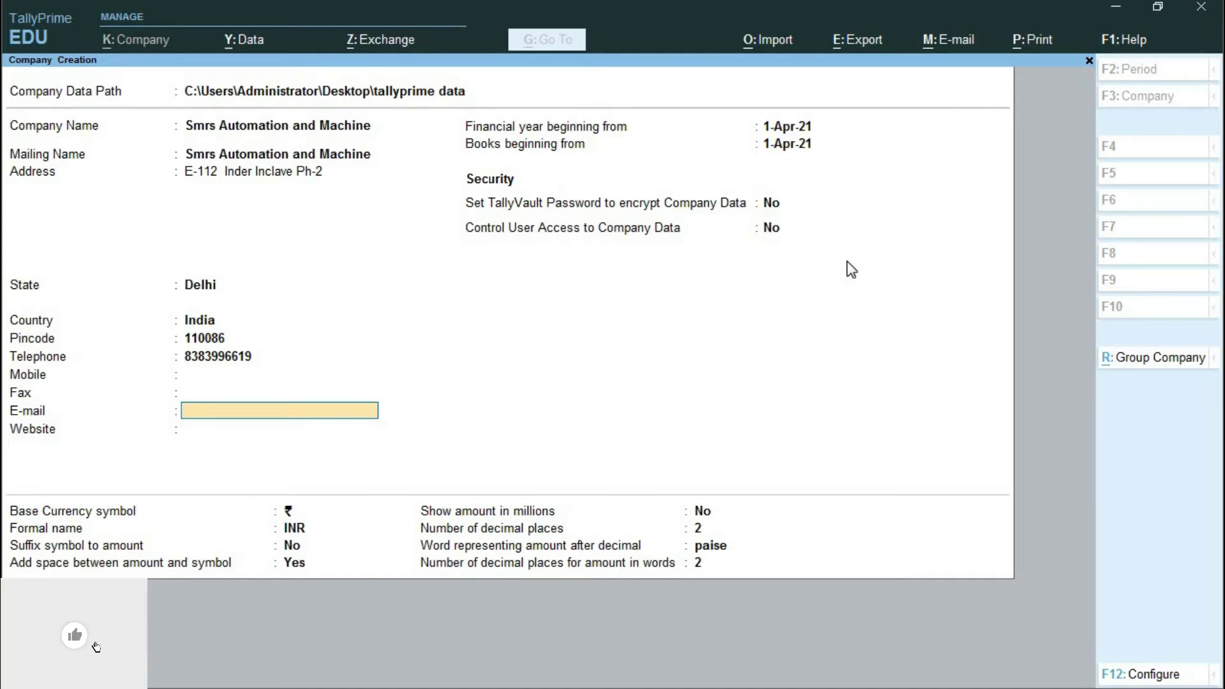
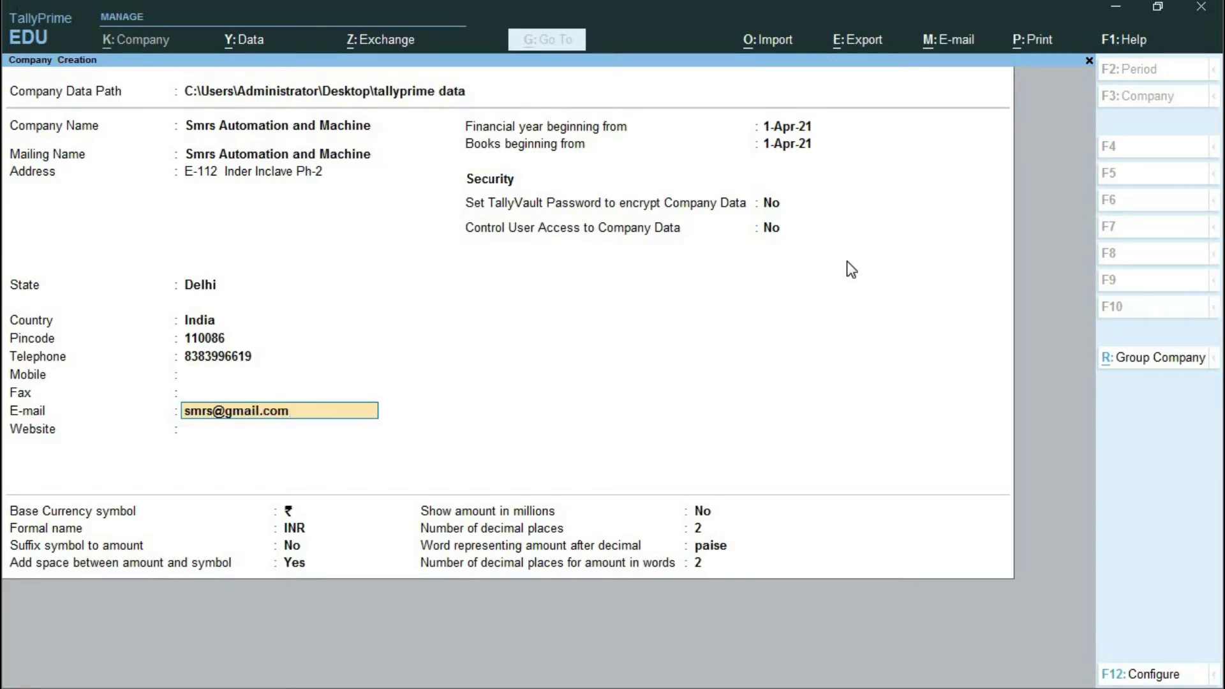
key("Return")
type("ww")
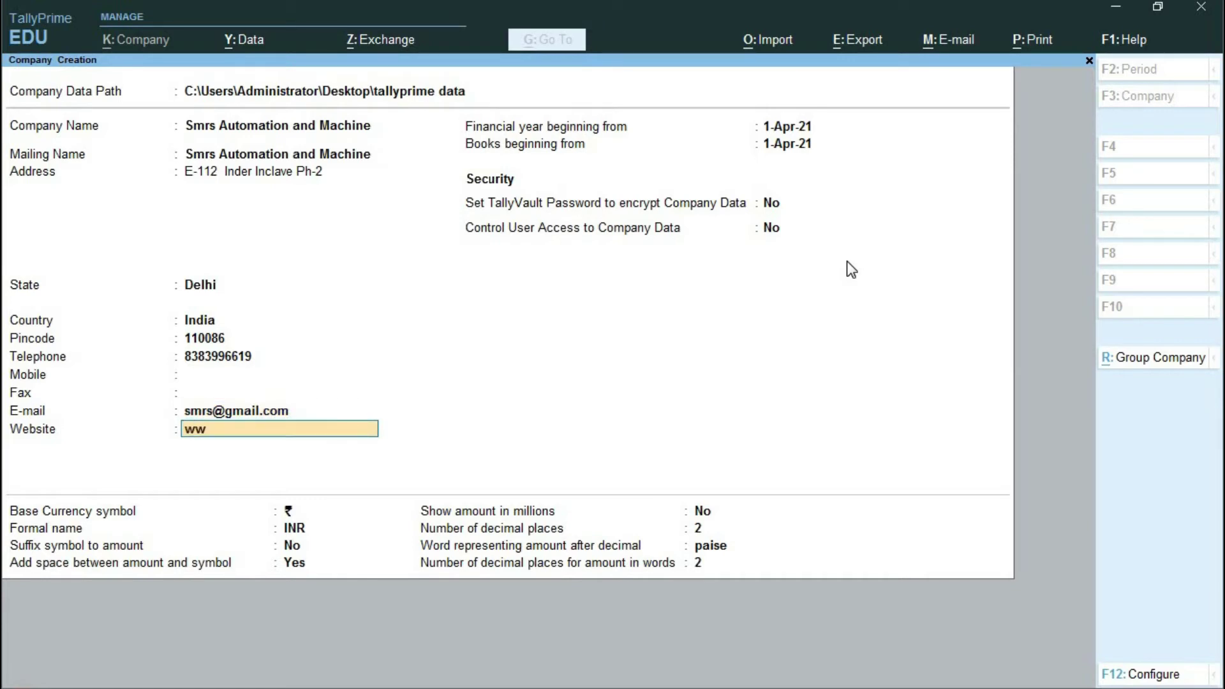
type("w.smrs automation")
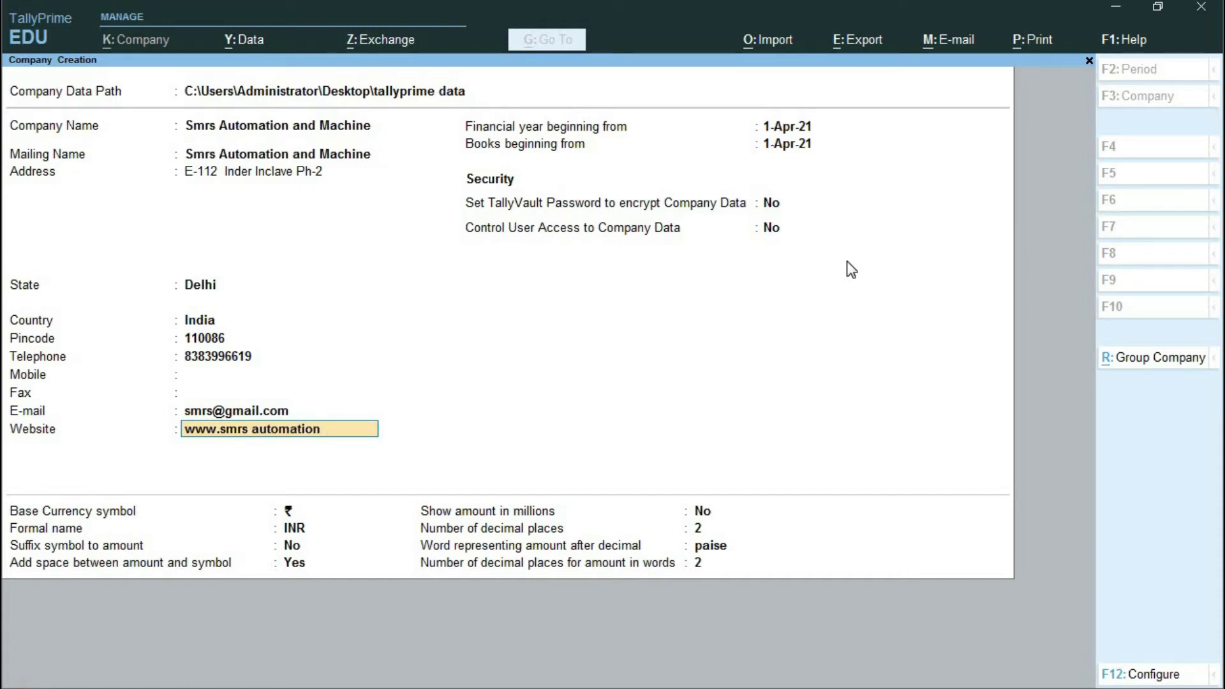
type(".com")
key("Return")
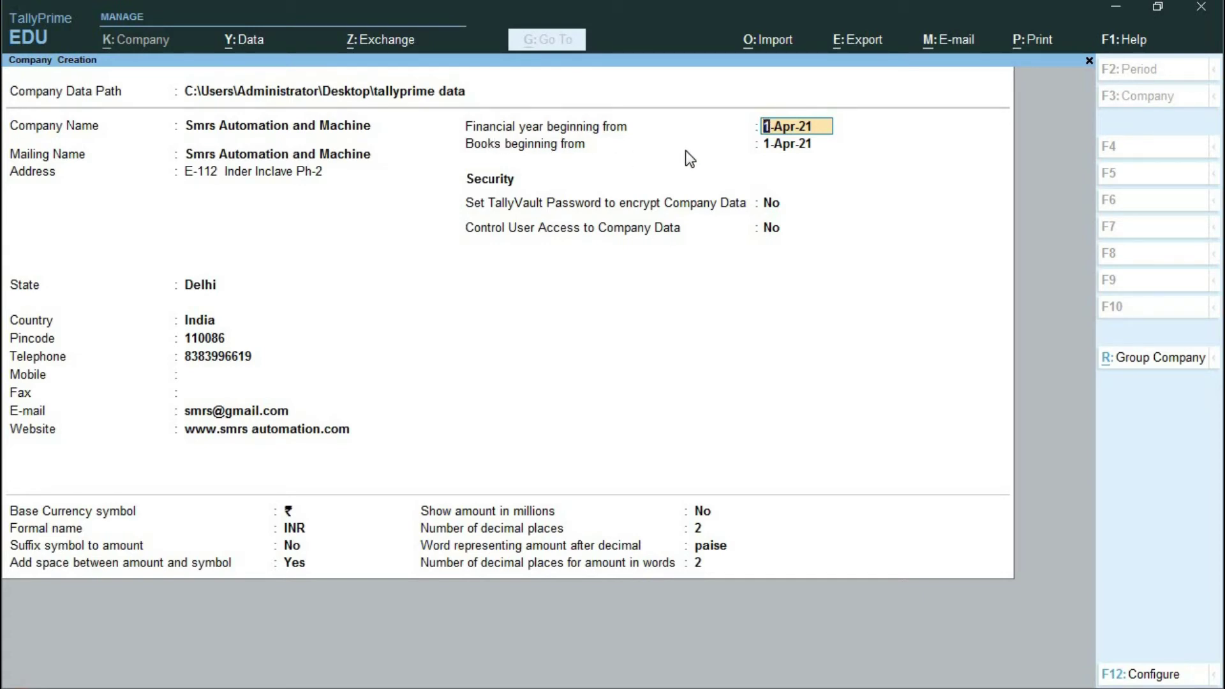
- Keep 1-Apr-21 as both the financial year and books beginning dates
left_click(797, 145)
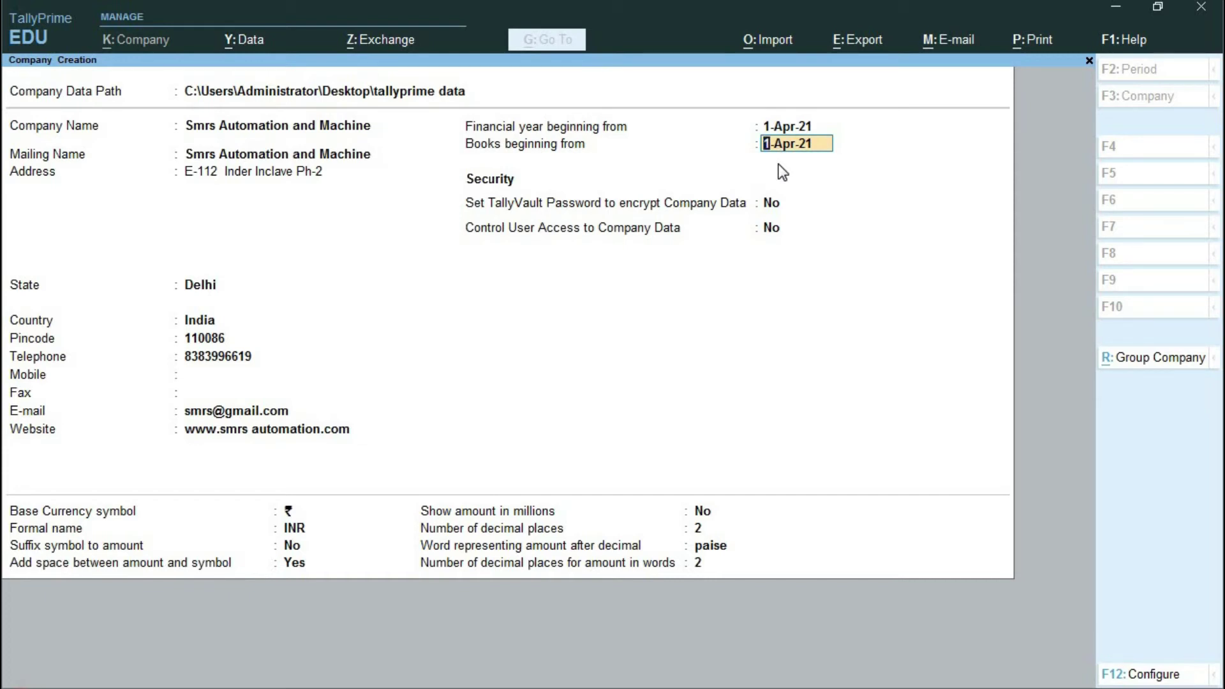
key("Return")
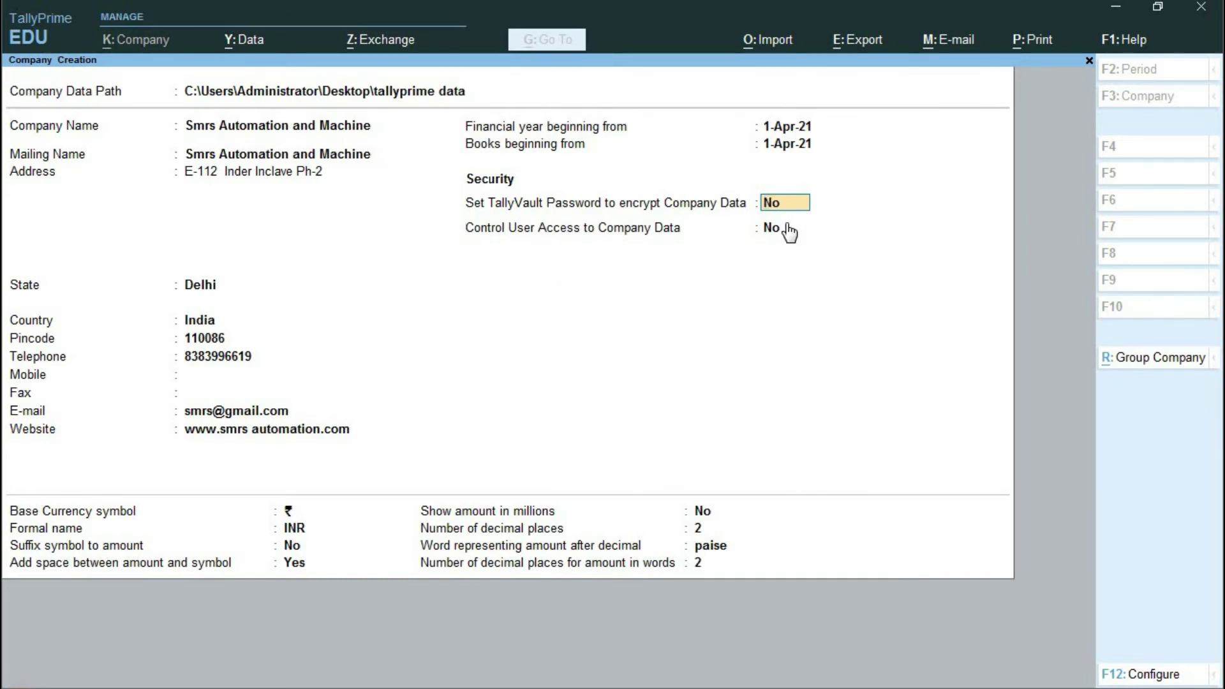
- Leave TallyVault encryption set to No
type("yes")
key("Return")
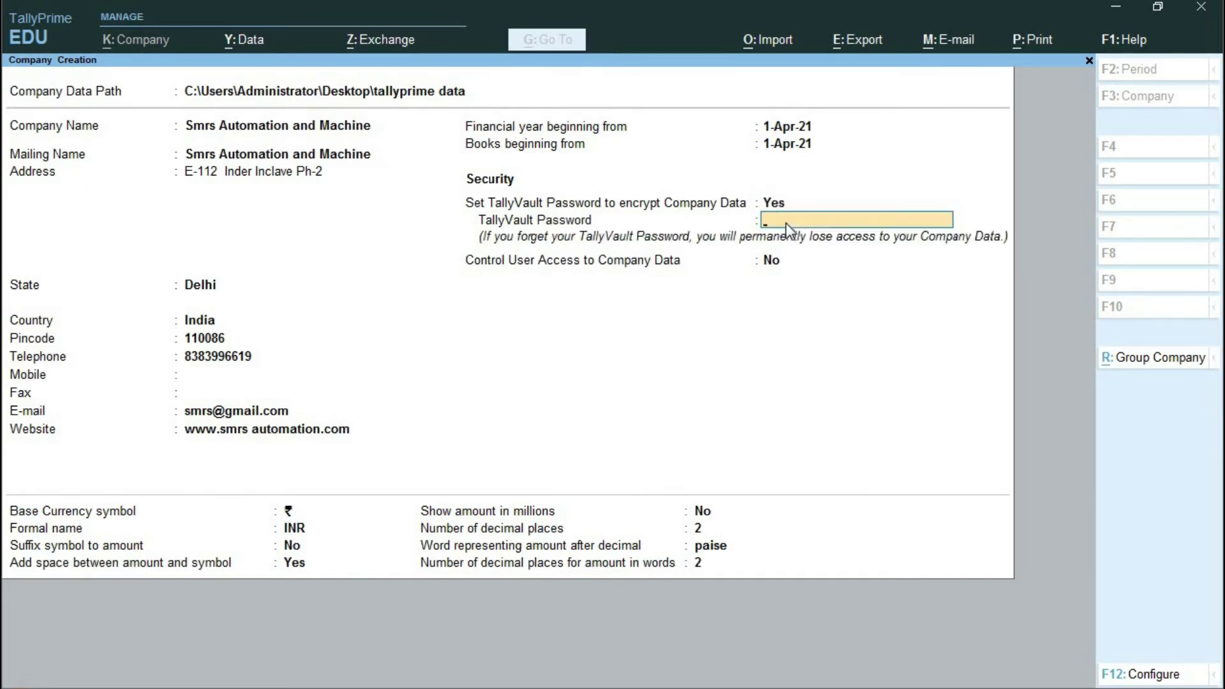
key("BackSpace")
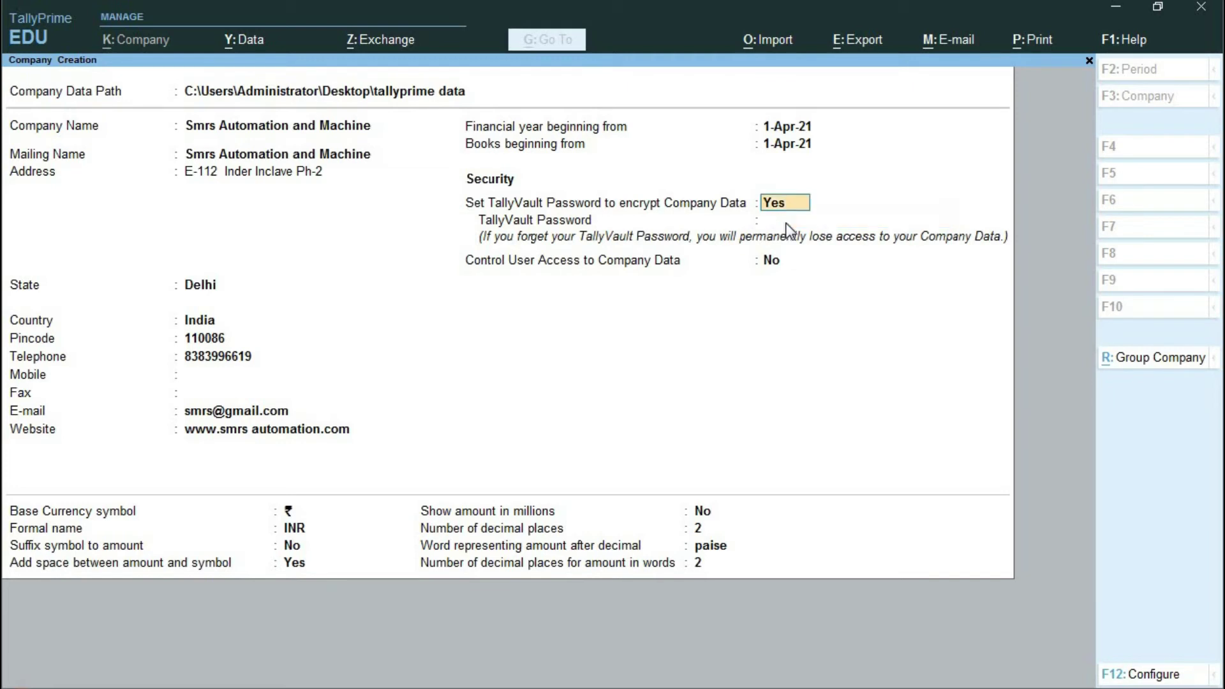
type("no")
key("Return")
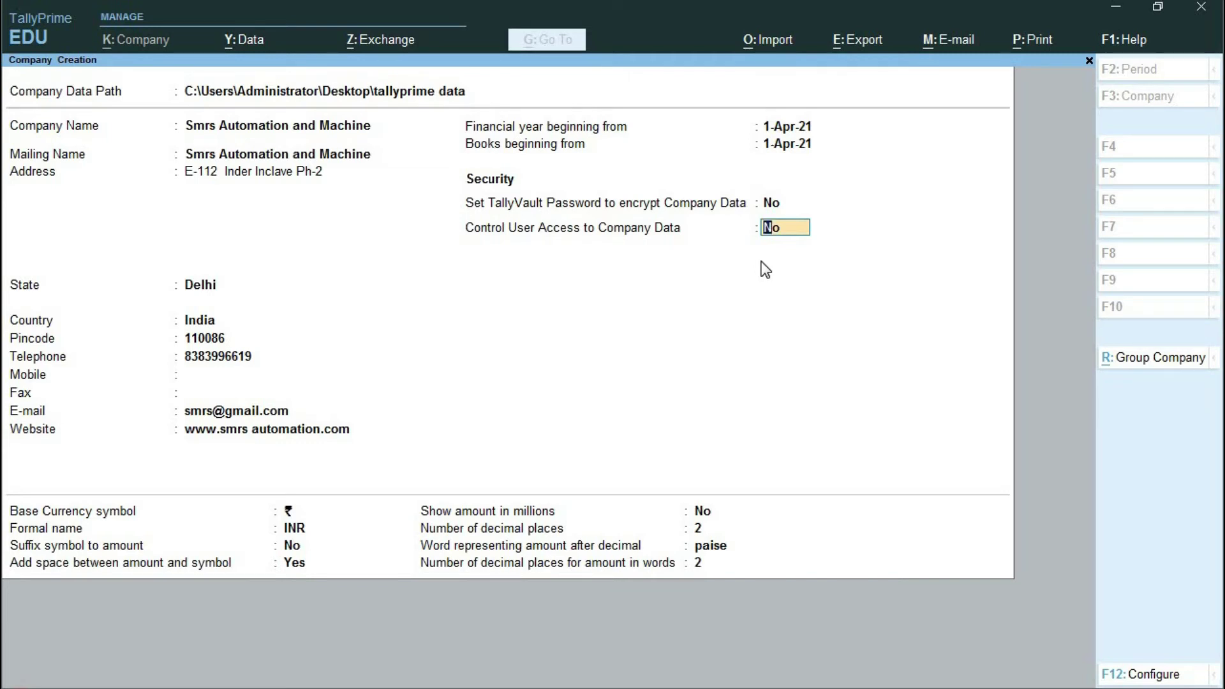
- Turn on user access control with an administrator username and confirmed password
type("yes")
key("Return")
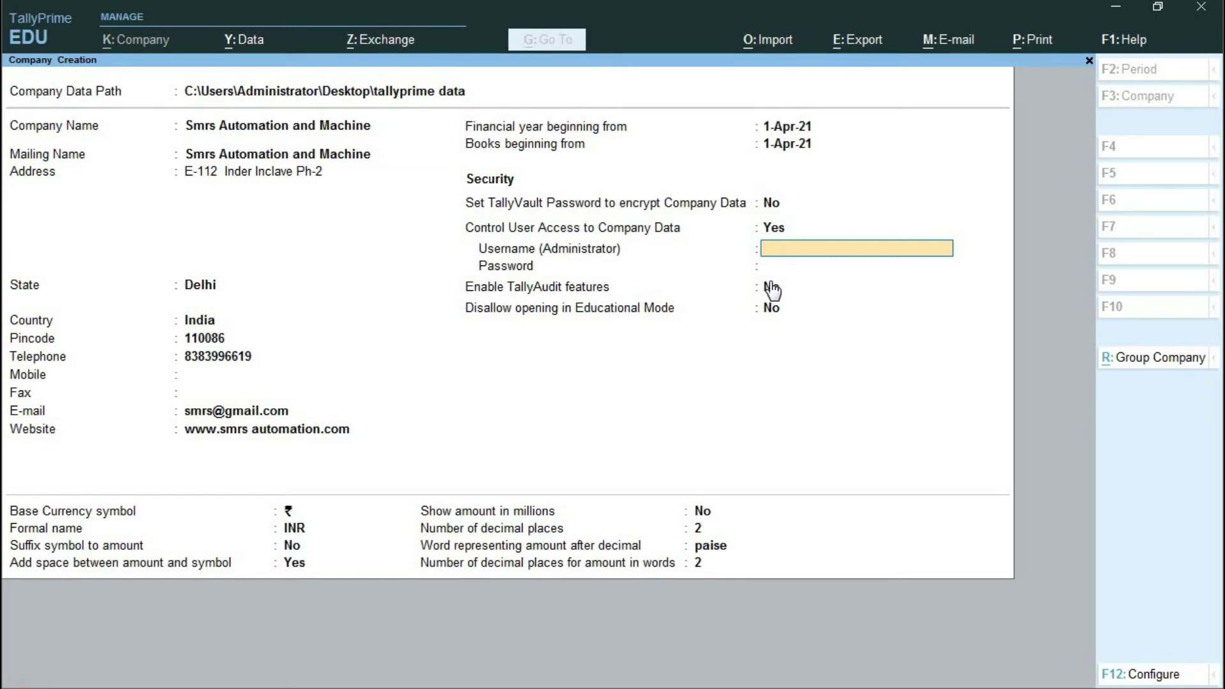
type("smrs")
key("Return")
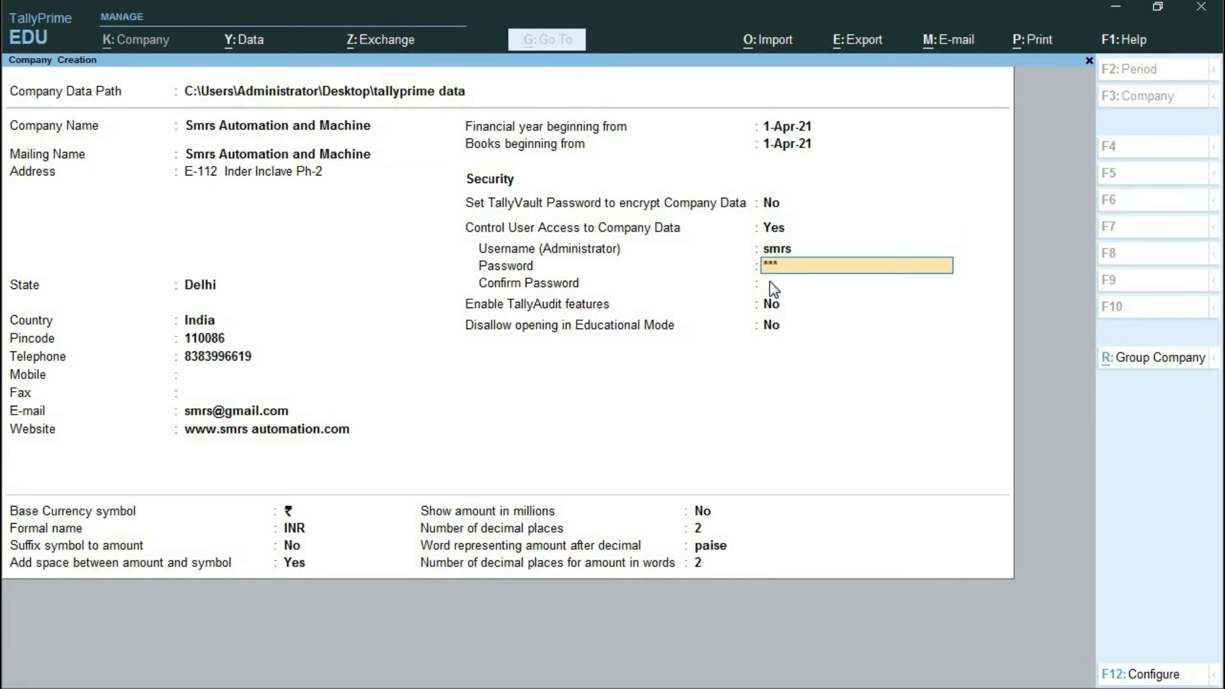
key("Return")
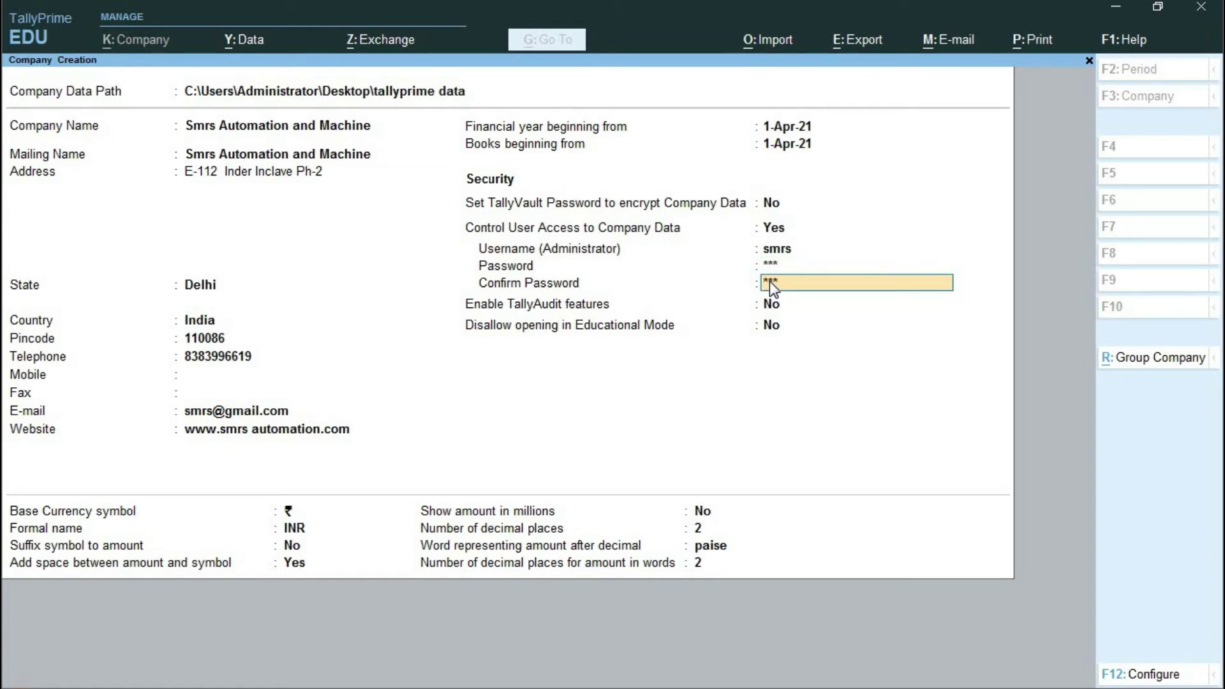
key("Return")
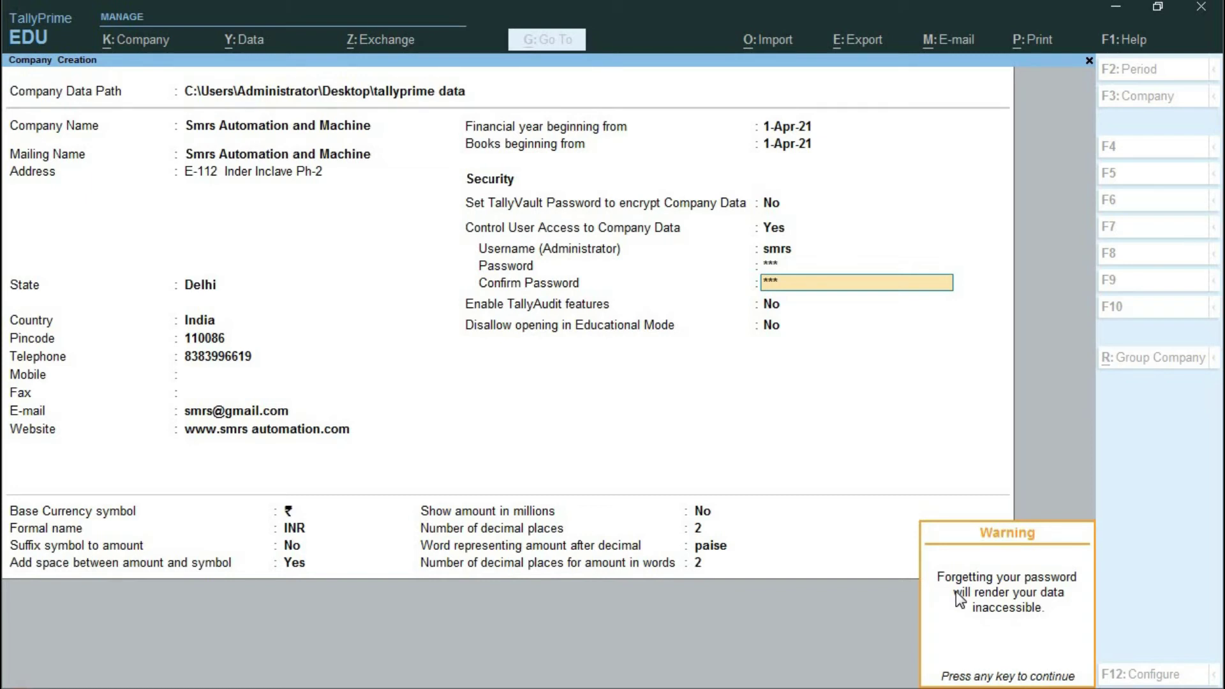
- Dismiss the password warning, leaving TallyAudit and Educational Mode restriction both at No
key("Return")
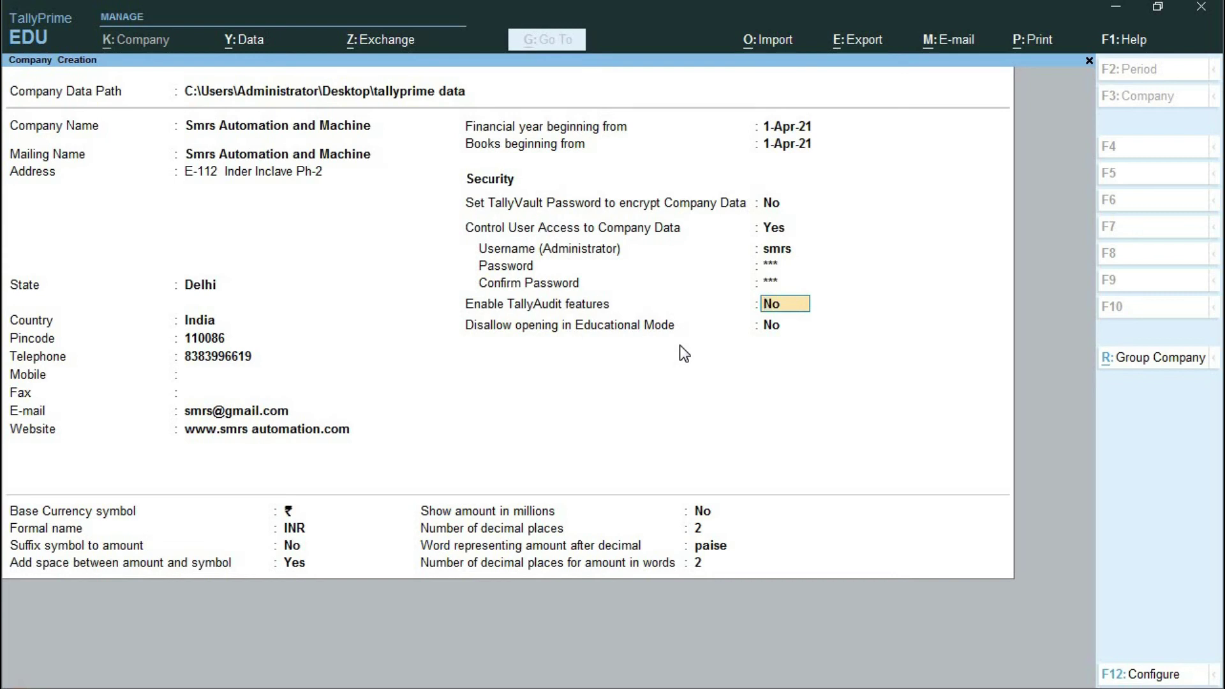
key("ctrl")
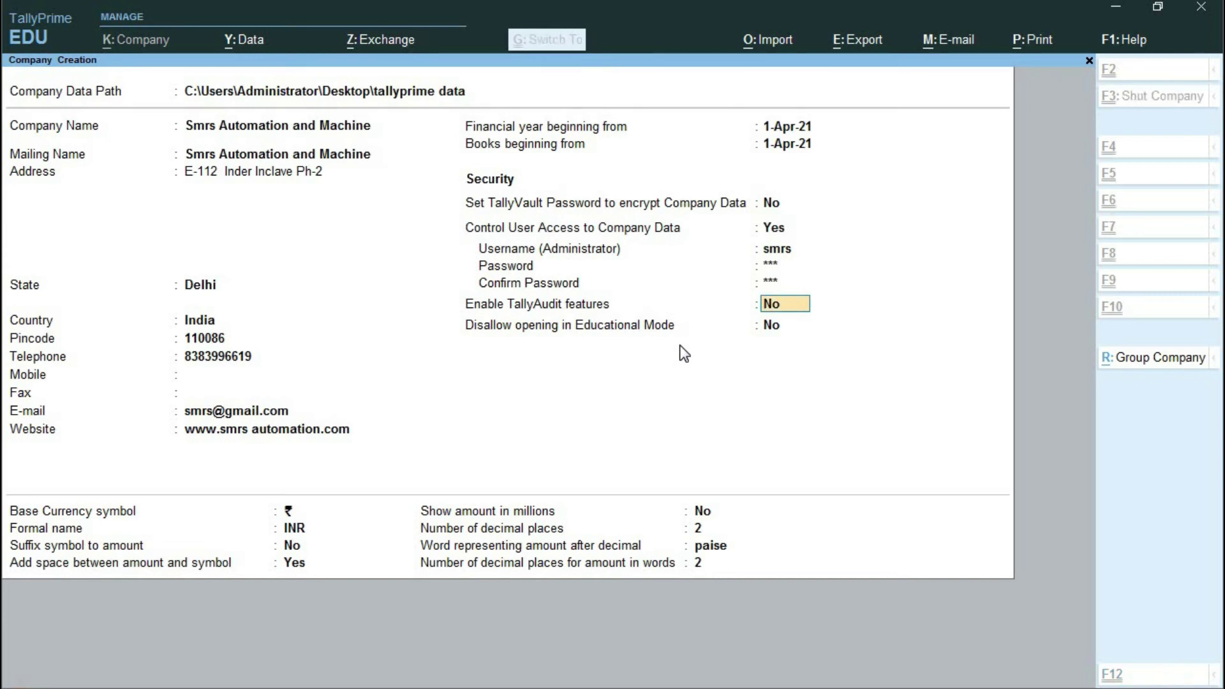
- Save the form to create Smrs Automation and Machine, then log in with the username and password
key("ctrl+a")
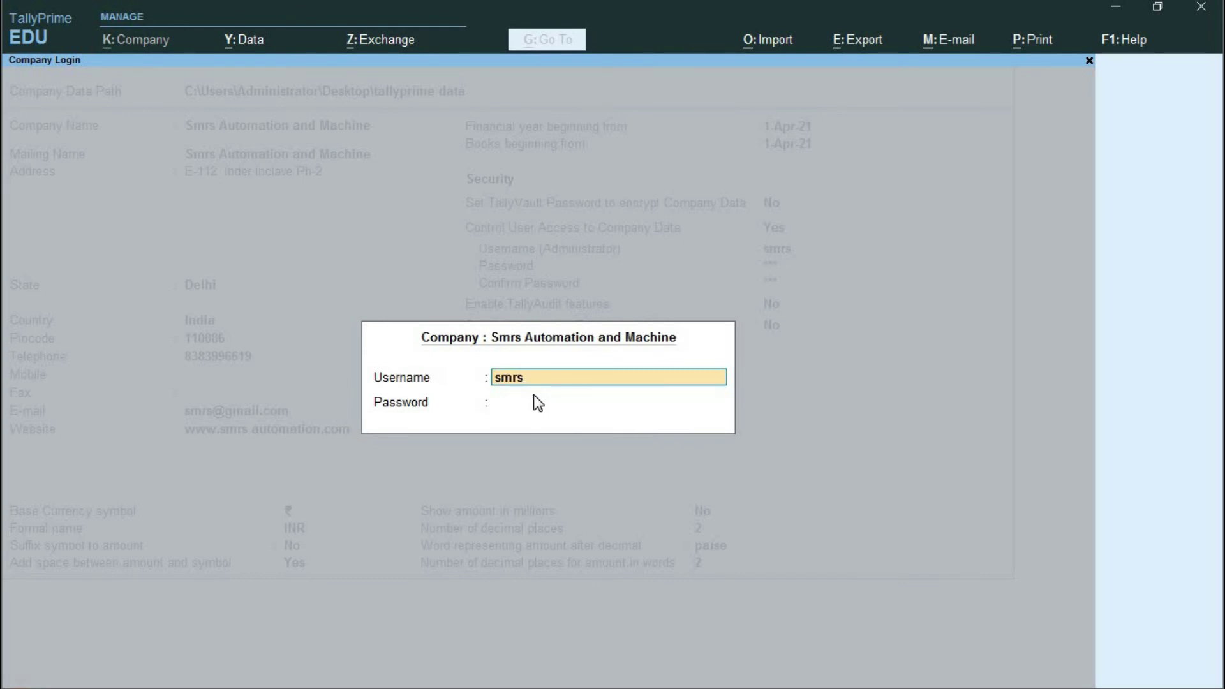
key("Return")
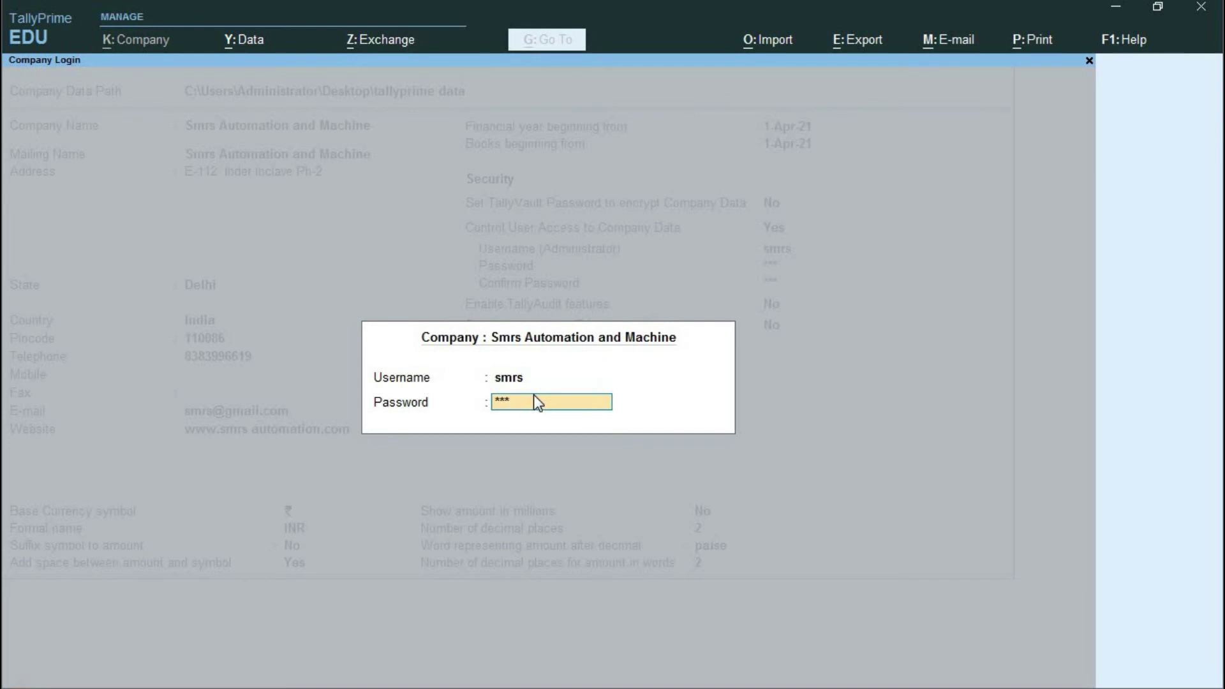
key("Return")
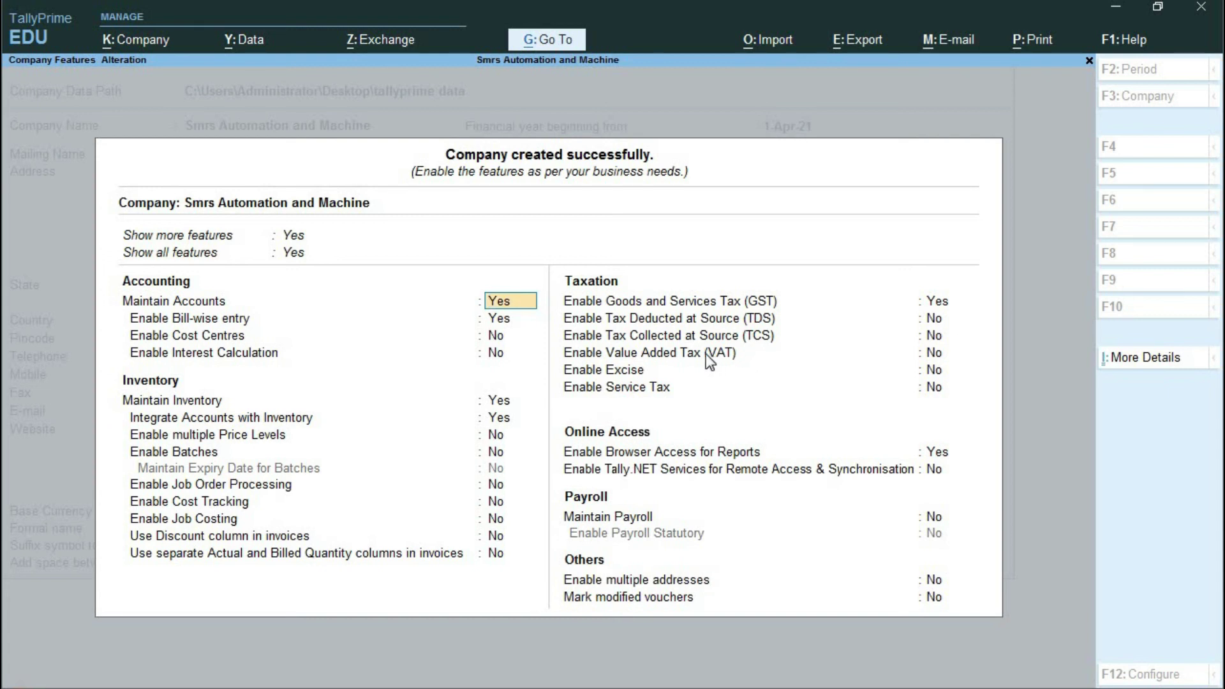
- Accept the Company Features with bill-wise entry, inventory integration and browser reports at Yes
key("ctrl")
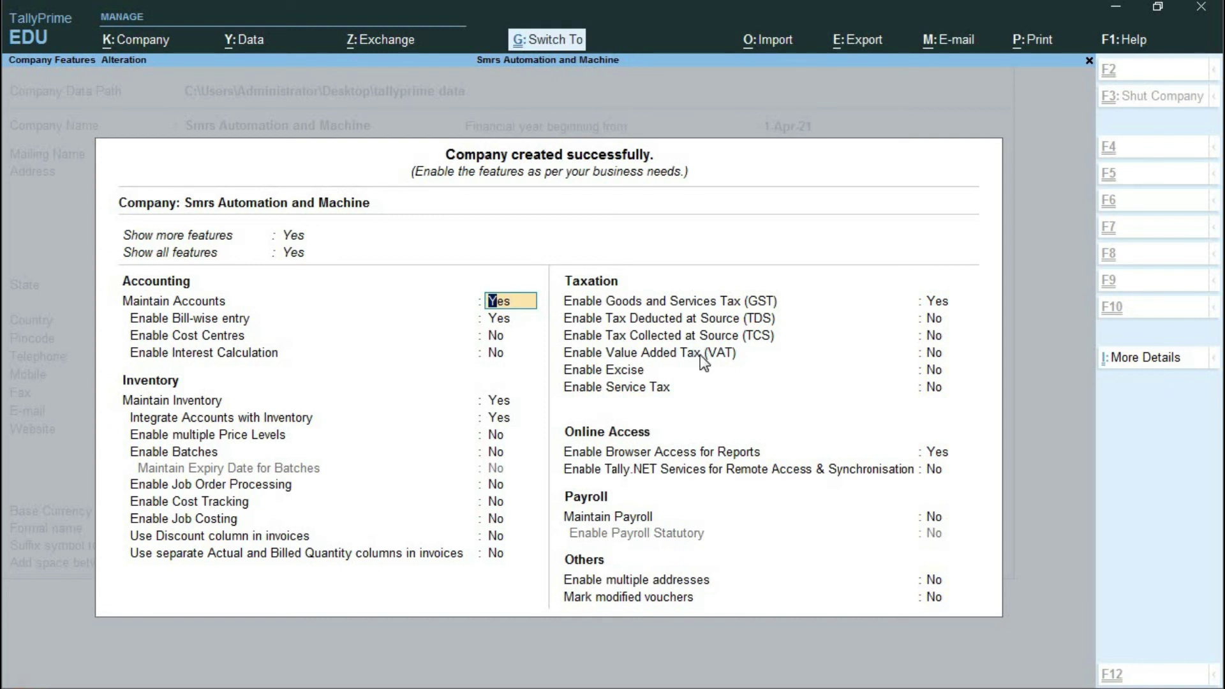
key("ctrl+a")
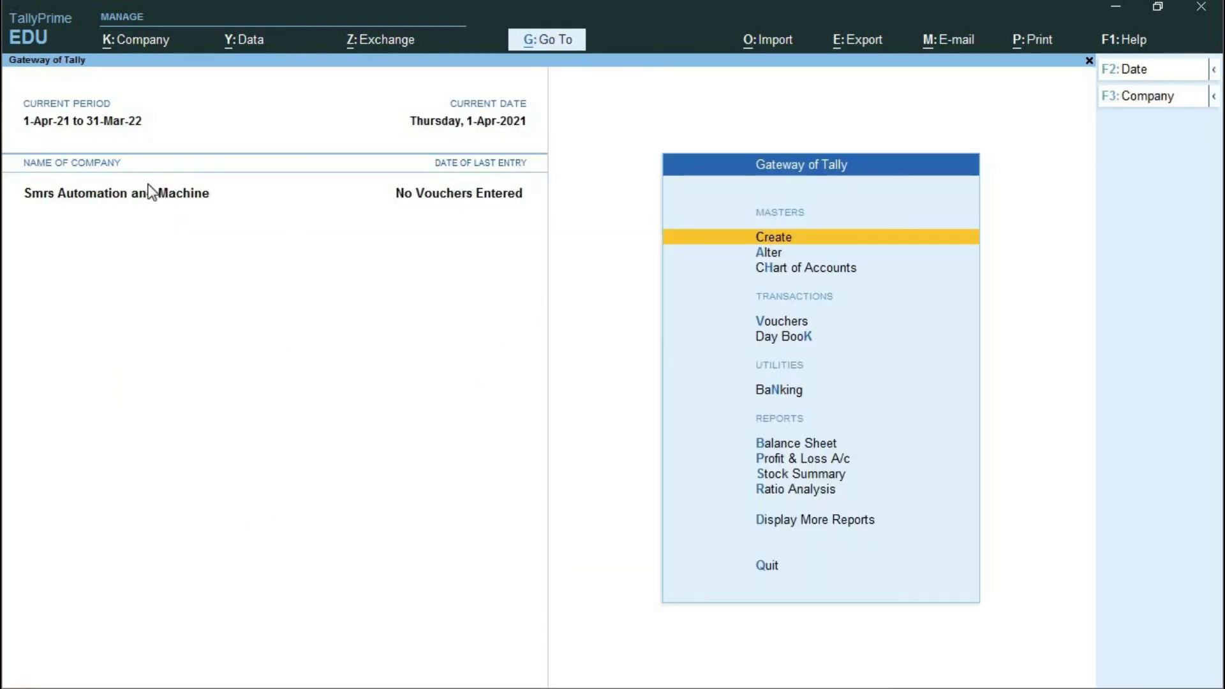